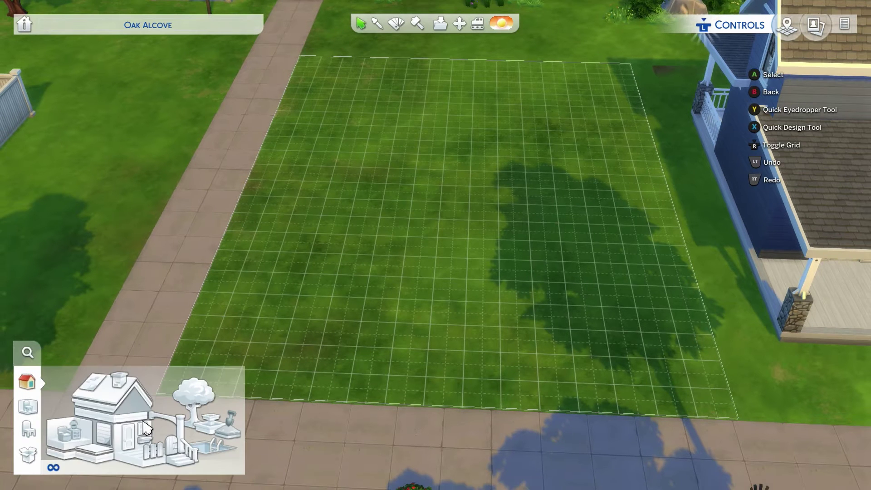
# - Draw a large rectangular room on the empty Oak Alcove lot
pyautogui.click(118, 436)
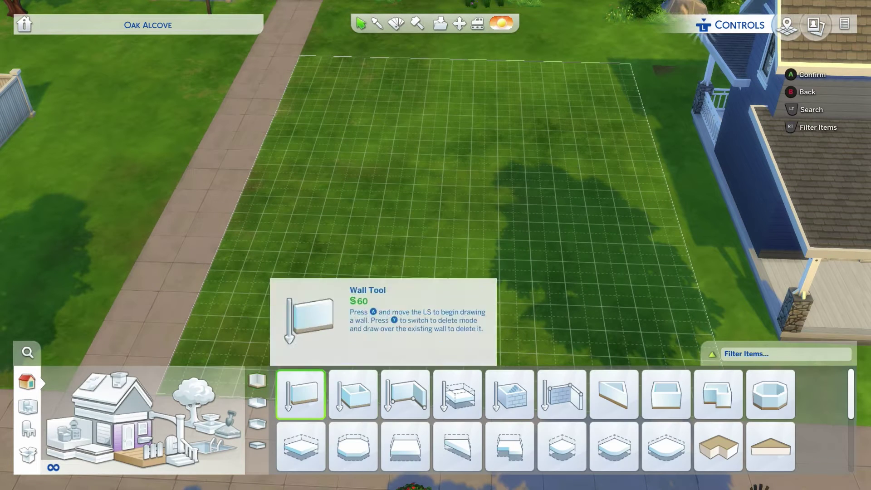
pyautogui.click(352, 393)
pyautogui.moveTo(354, 200)
pyautogui.mouseDown()
pyautogui.moveTo(463, 319)
pyautogui.moveTo(502, 343)
pyautogui.mouseUp()
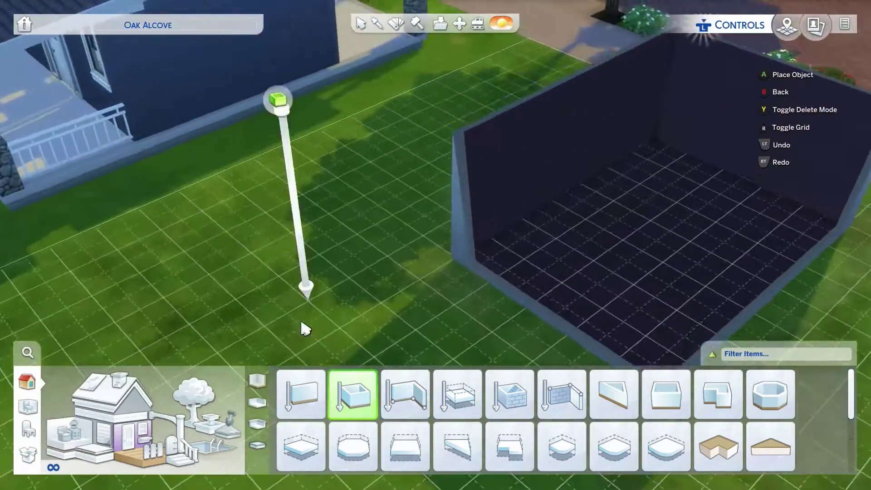
pyautogui.press('w')
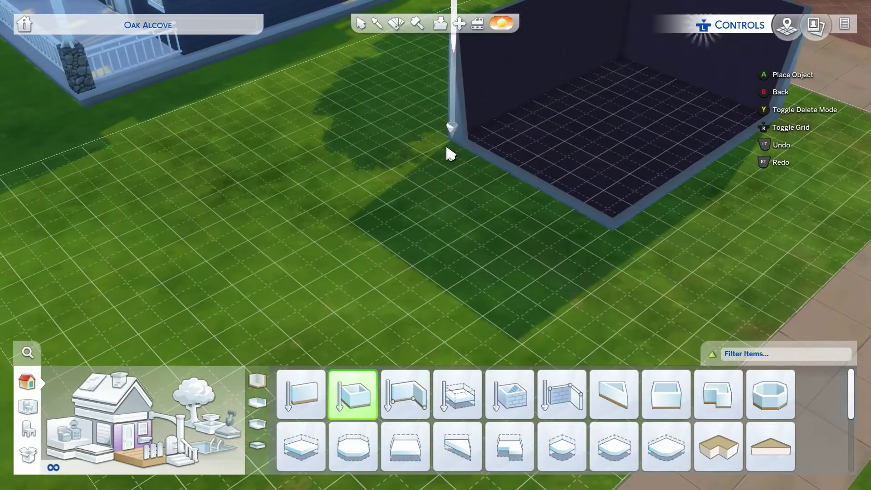
pyautogui.press('e')
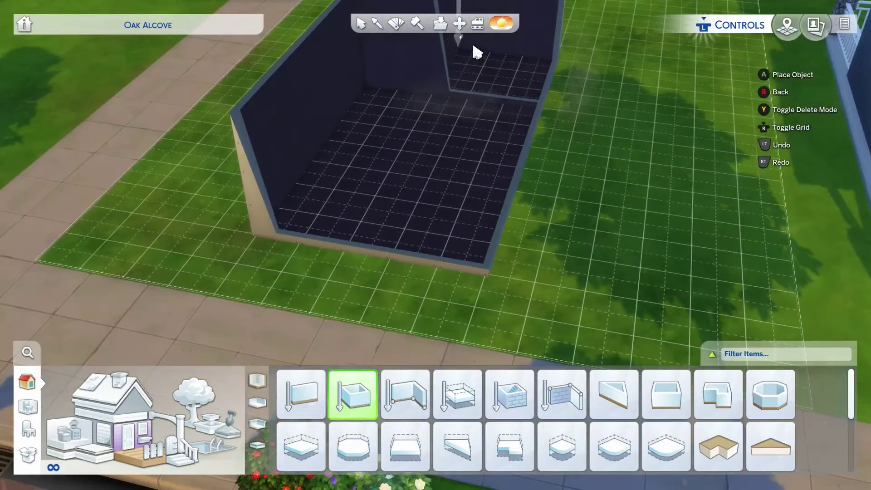
pyautogui.press('Escape')
# - Reposition the whole house on the lot with Move House
pyautogui.click(237, 95)
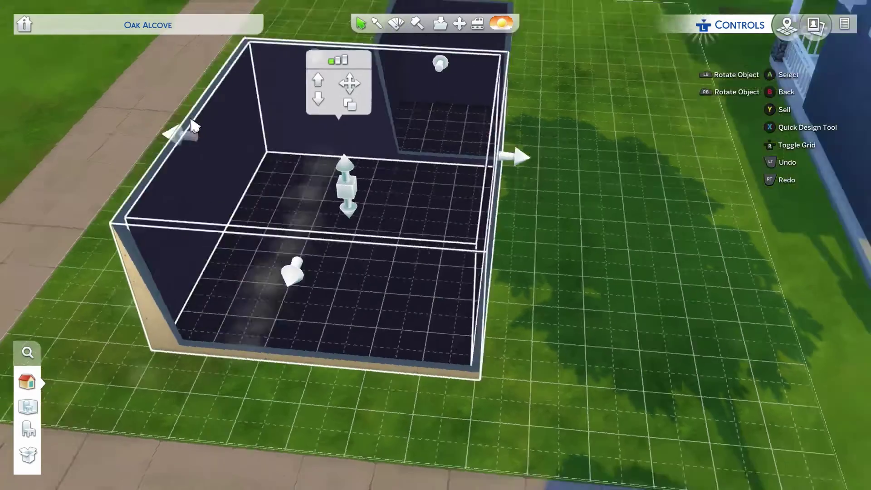
pyautogui.click(460, 22)
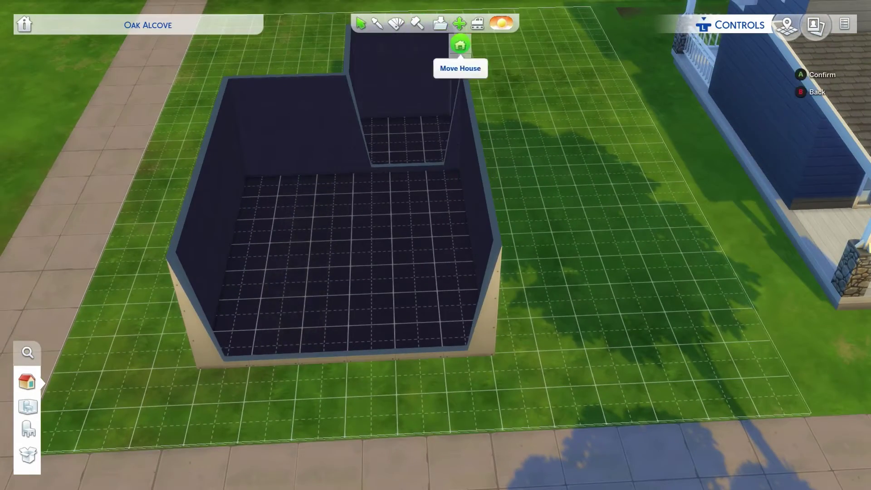
pyautogui.click(461, 44)
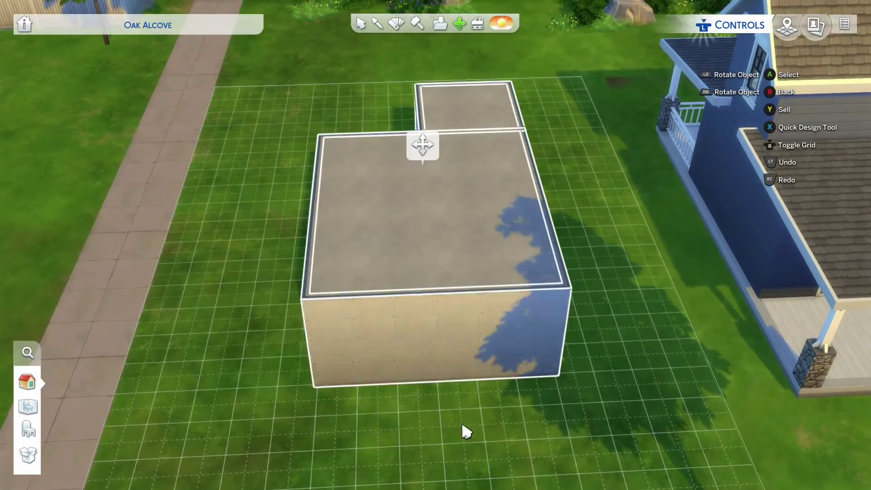
pyautogui.click(463, 425)
# - Add walls to form a recessed front notch and a small back room
pyautogui.click(27, 382)
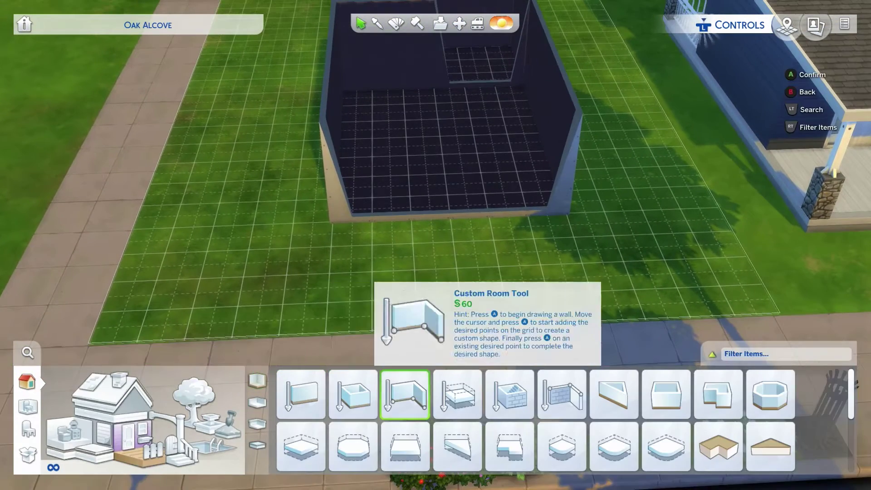
pyautogui.click(301, 394)
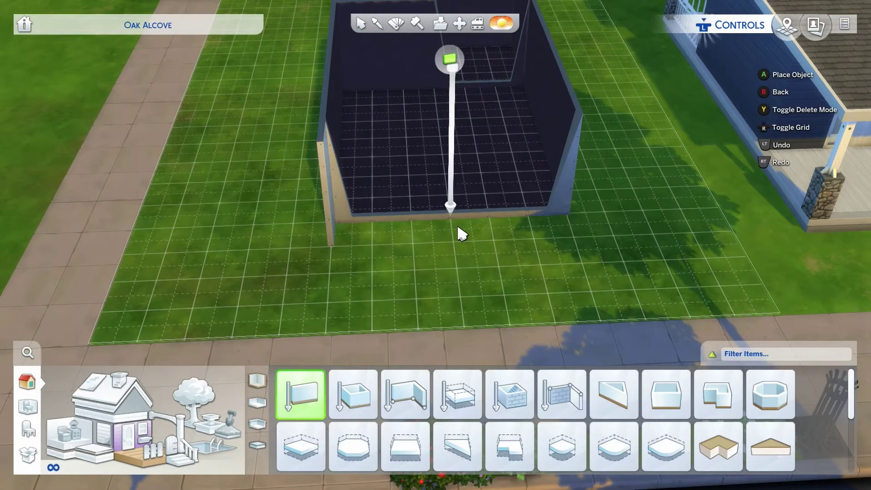
pyautogui.press('Escape')
pyautogui.scroll(2, 448, 131)
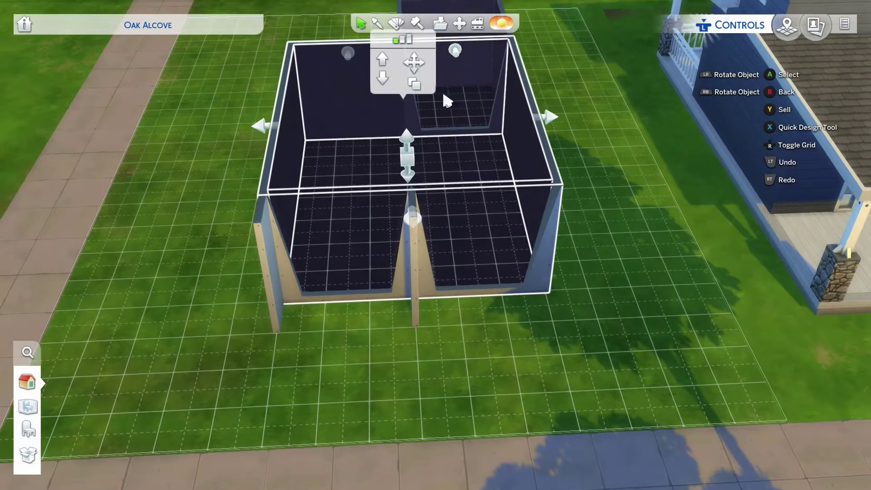
pyautogui.click(28, 383)
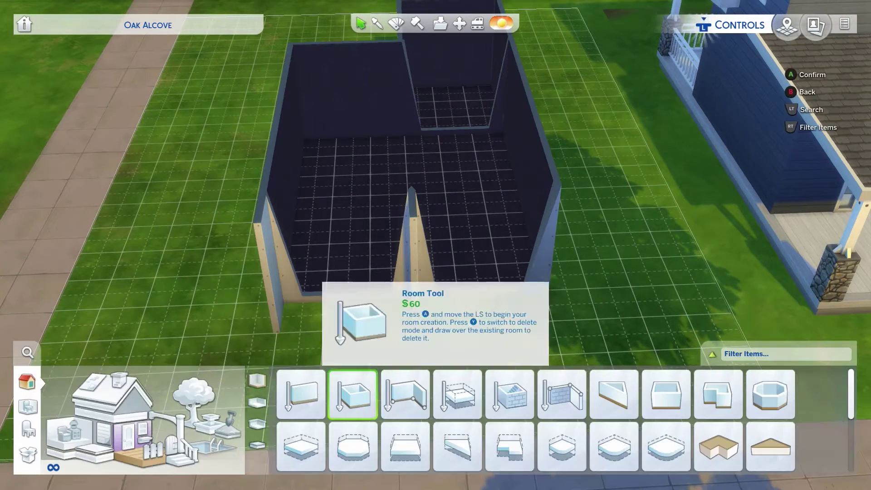
pyautogui.click(301, 394)
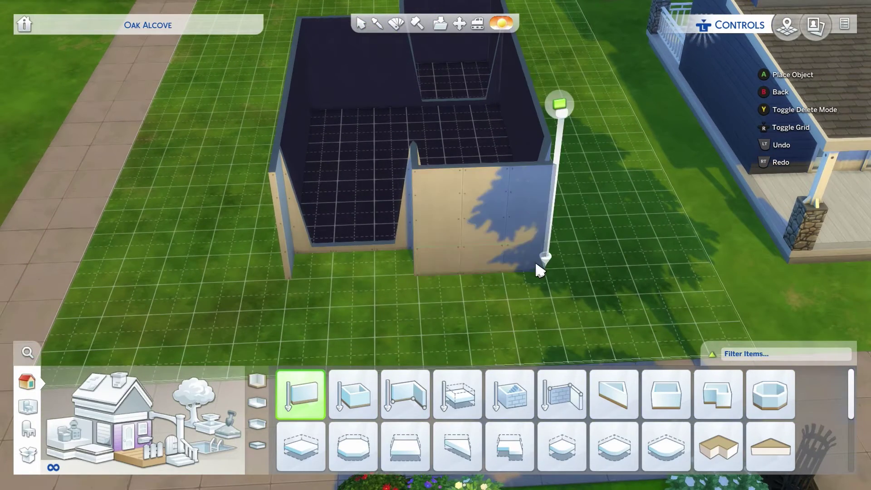
pyautogui.scroll(-2, 523, 232)
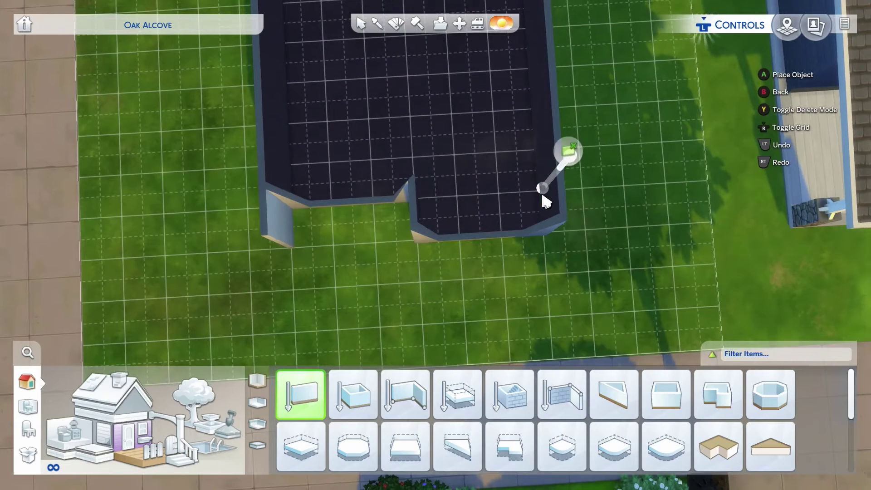
pyautogui.press('Escape')
pyautogui.scroll(3, 122, 130)
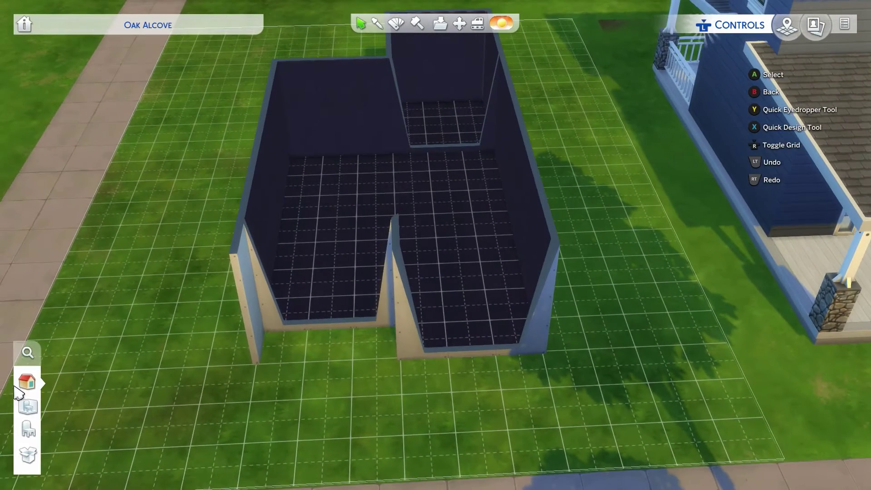
# - Cover the exterior walls in dark Retro Lux paneling
pyautogui.click(26, 383)
pyautogui.click(108, 439)
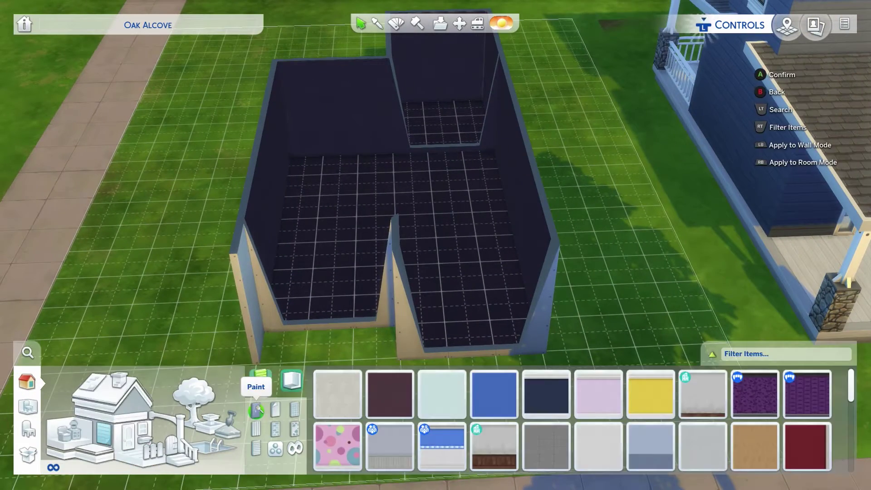
pyautogui.click(256, 429)
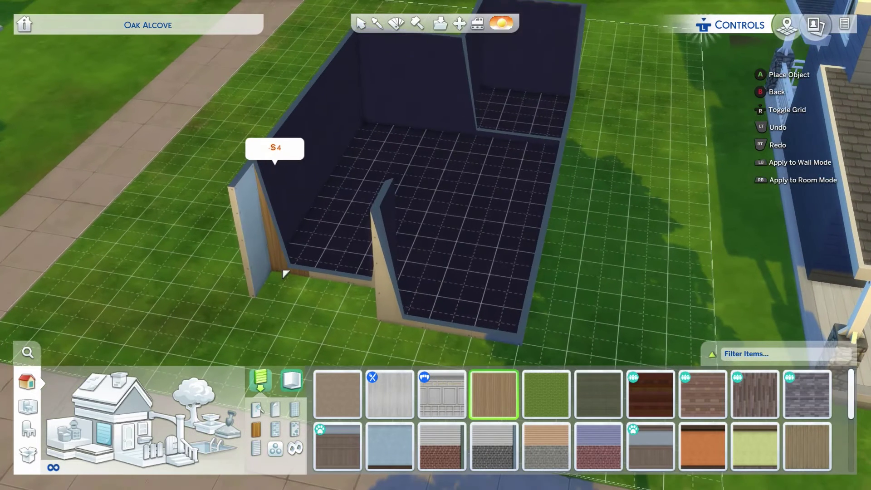
pyautogui.click(265, 268)
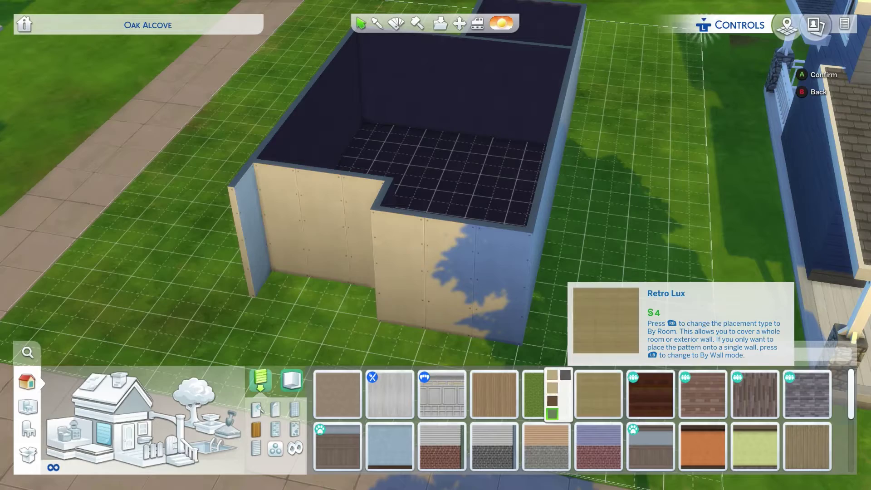
pyautogui.scroll(3, 463, 295)
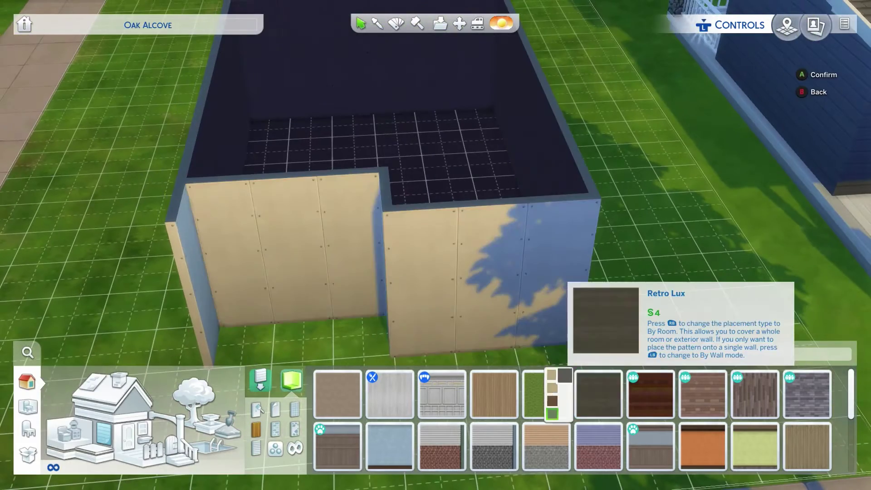
pyautogui.click(453, 298)
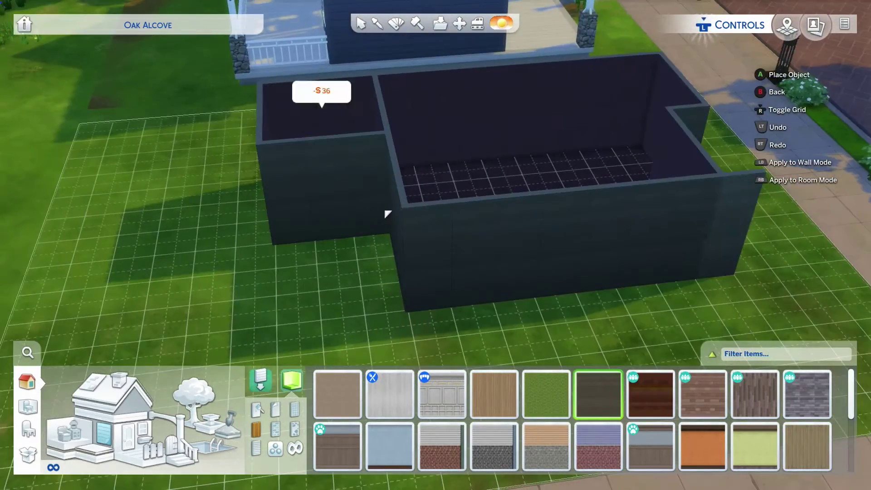
pyautogui.press('.')
pyautogui.press('.')
pyautogui.press('.')
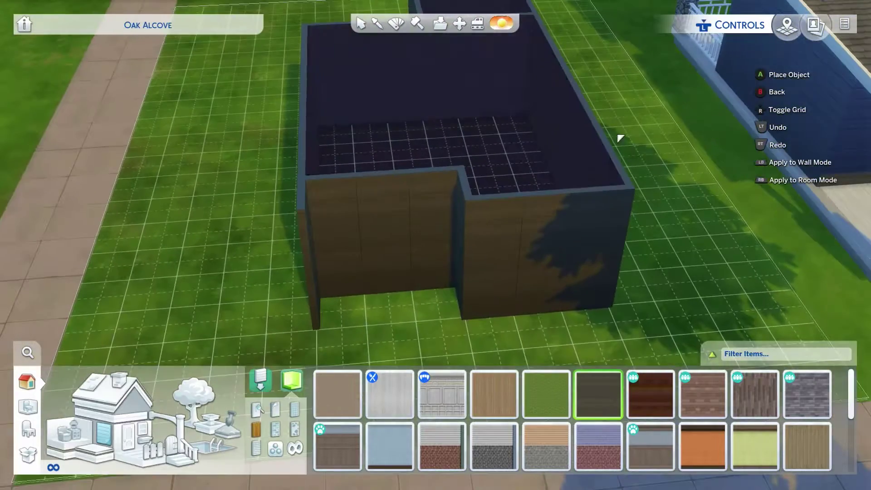
# - Paint the front wall sections with tan Pinstripe Grains wood planks
pyautogui.click(448, 402)
pyautogui.click(354, 273)
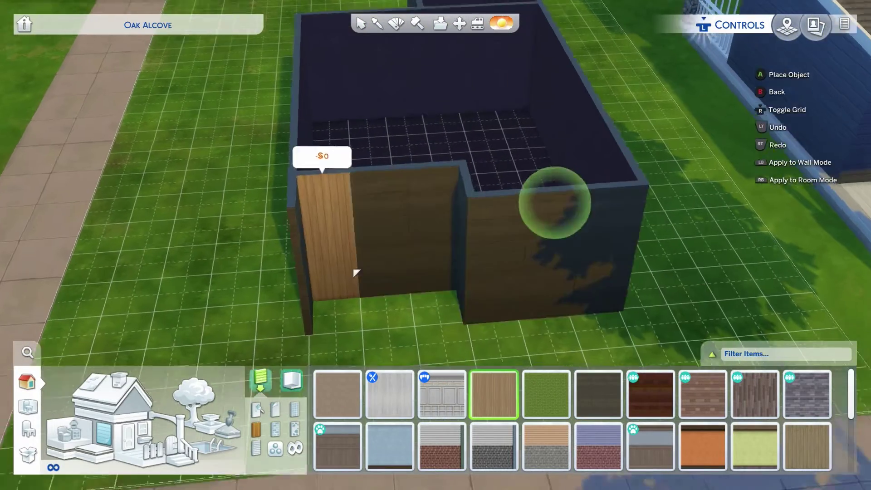
pyautogui.click(432, 263)
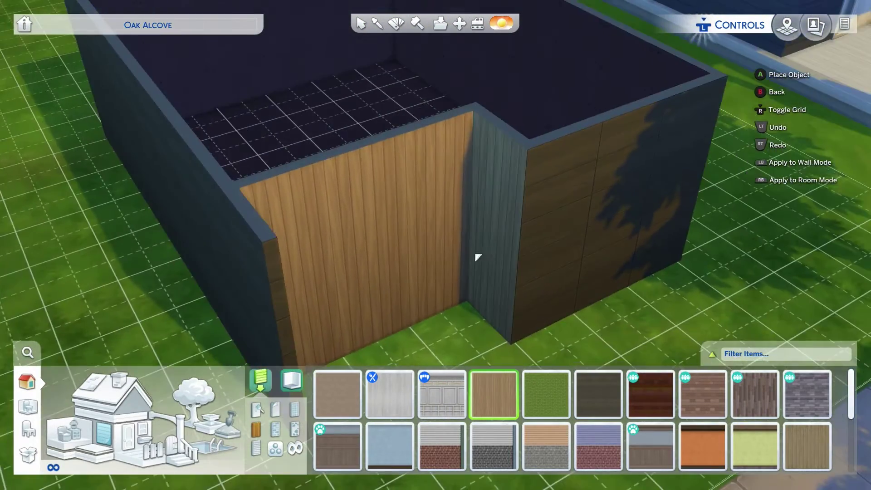
pyautogui.press(',')
pyautogui.press('.')
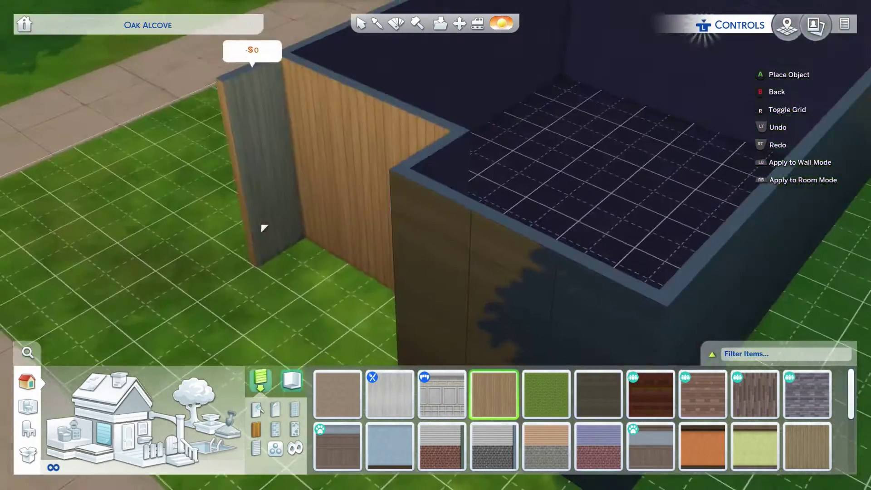
pyautogui.scroll(-2, 296, 288)
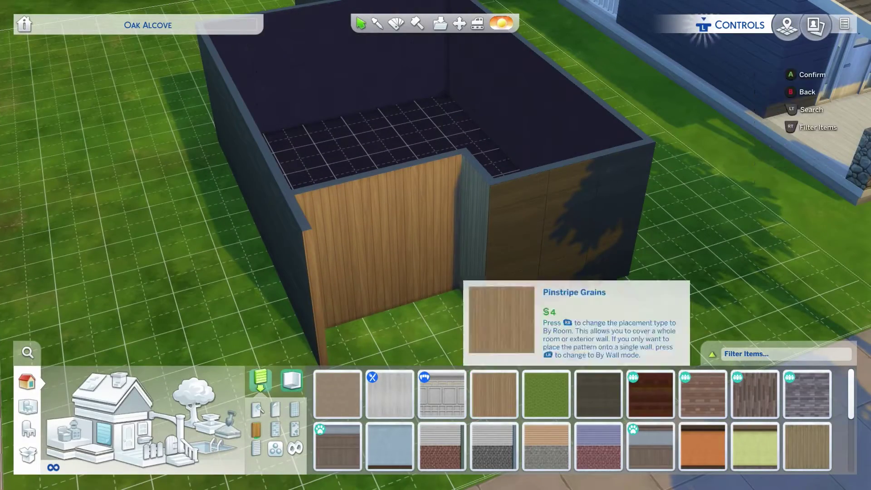
# - Place a grey shingle roof over the house, stretched along its full length
pyautogui.click(105, 382)
pyautogui.click(381, 395)
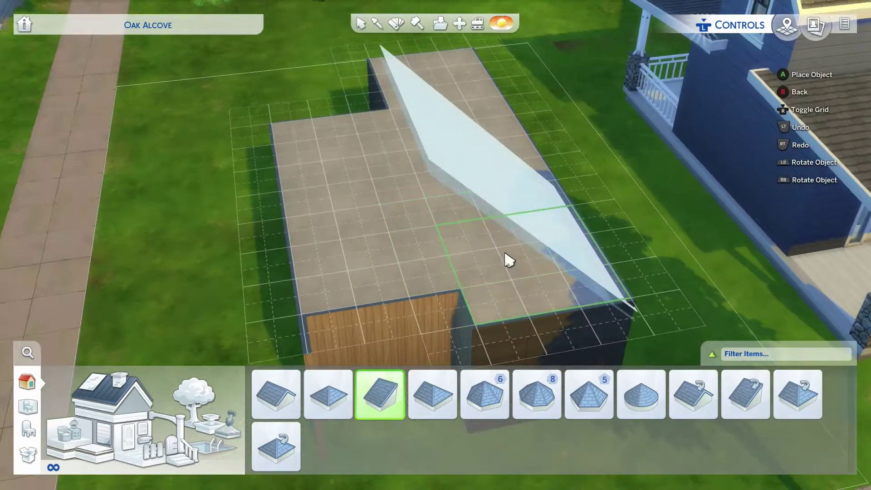
pyautogui.click(509, 260)
pyautogui.press('.')
pyautogui.moveTo(261, 227); pyautogui.dragTo(16, 225)
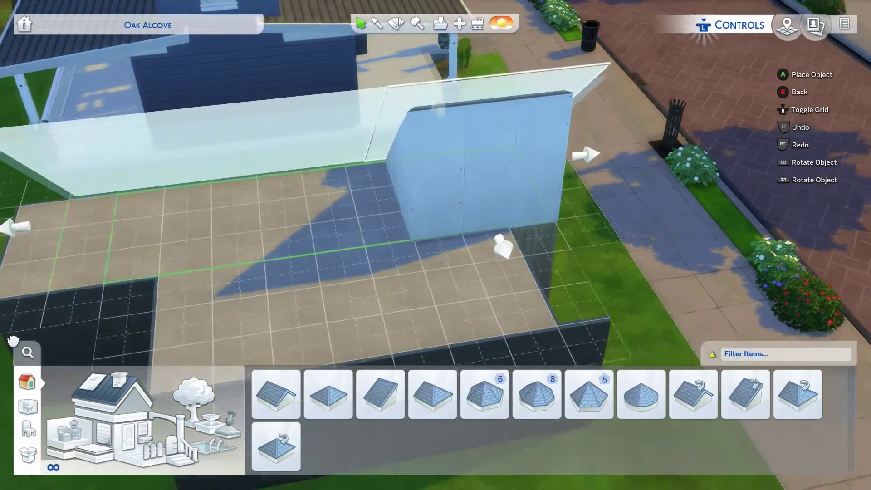
pyautogui.press('.')
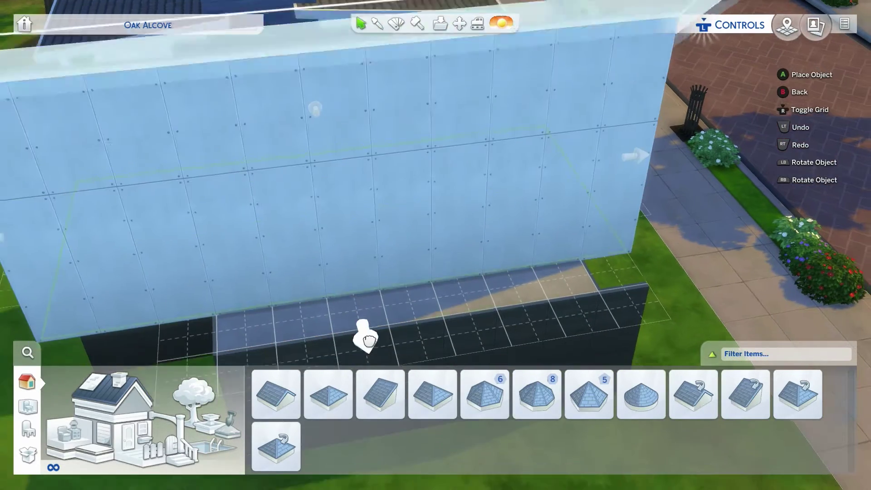
pyautogui.press('.')
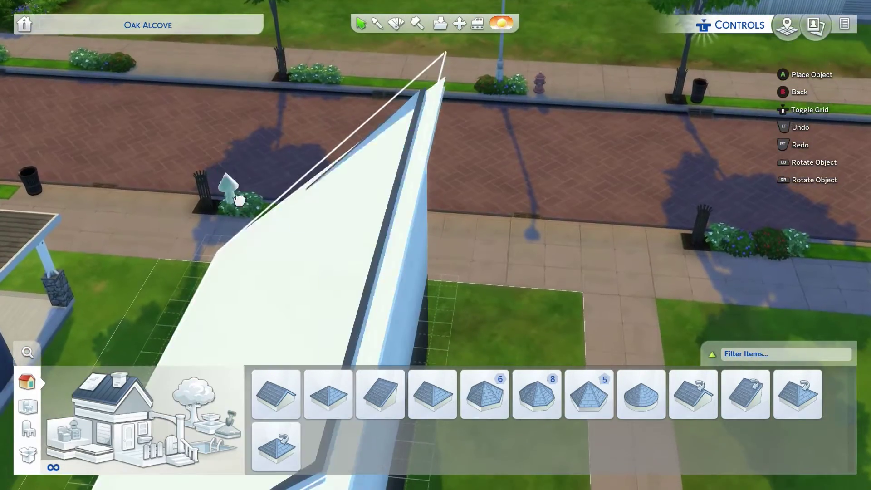
pyautogui.press('.')
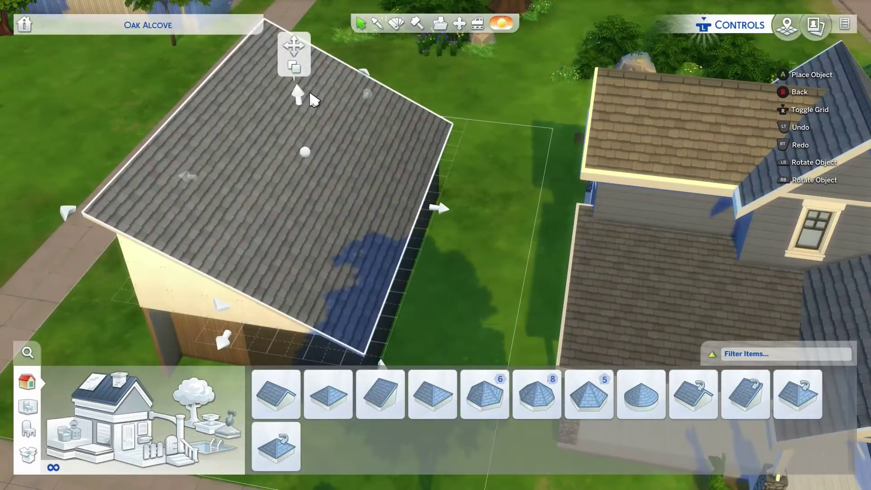
pyautogui.press('.')
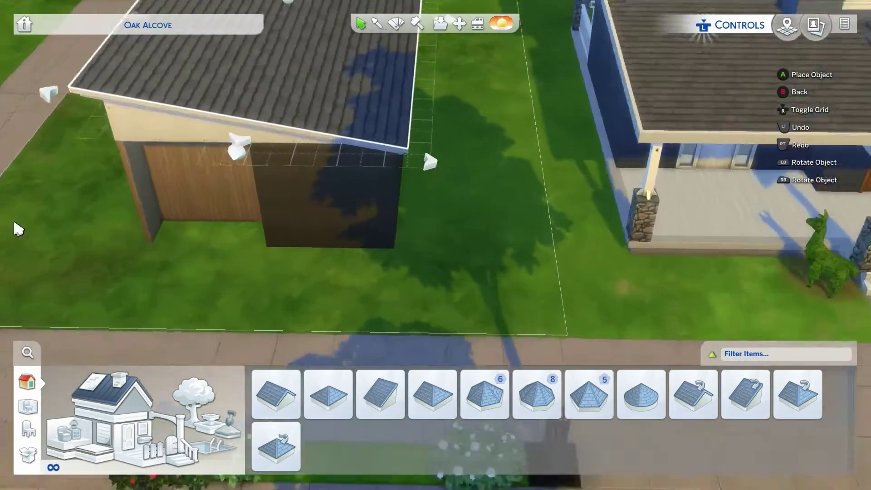
pyautogui.scroll(5, 31, 321)
pyautogui.press('Escape')
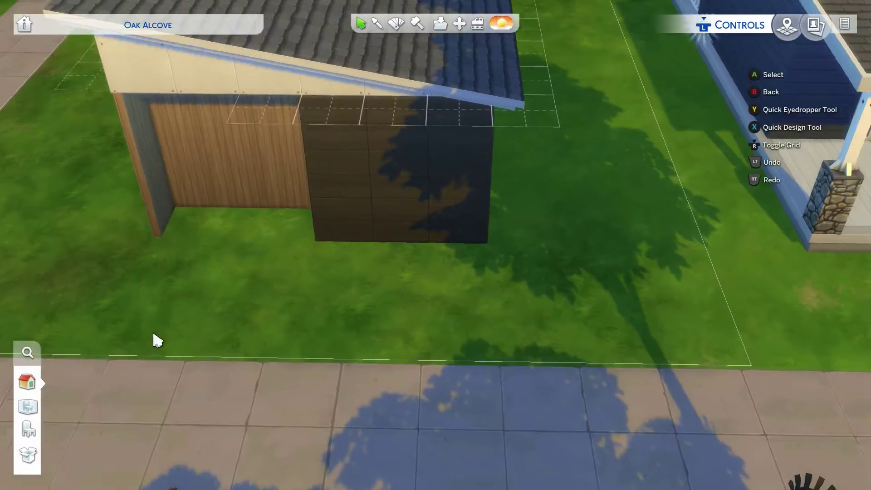
# - Set white Octopane windows into the front and long side walls
pyautogui.click(391, 161)
pyautogui.press('Escape')
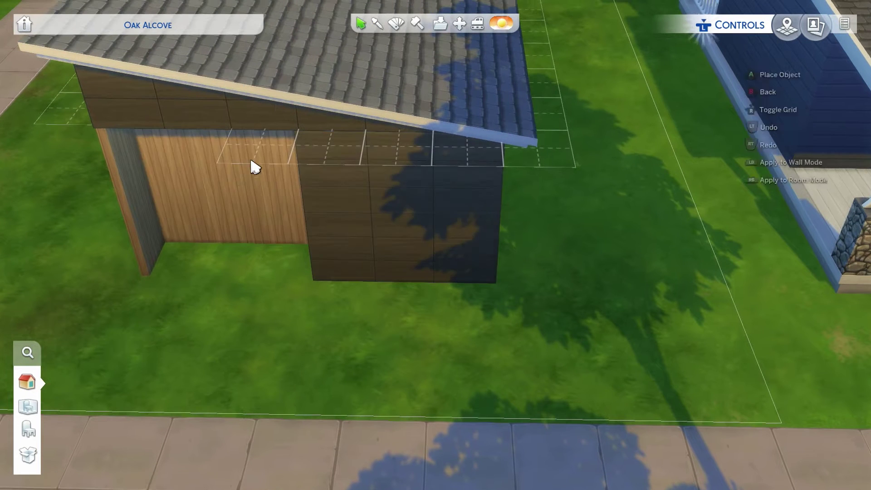
pyautogui.click(34, 405)
pyautogui.click(140, 431)
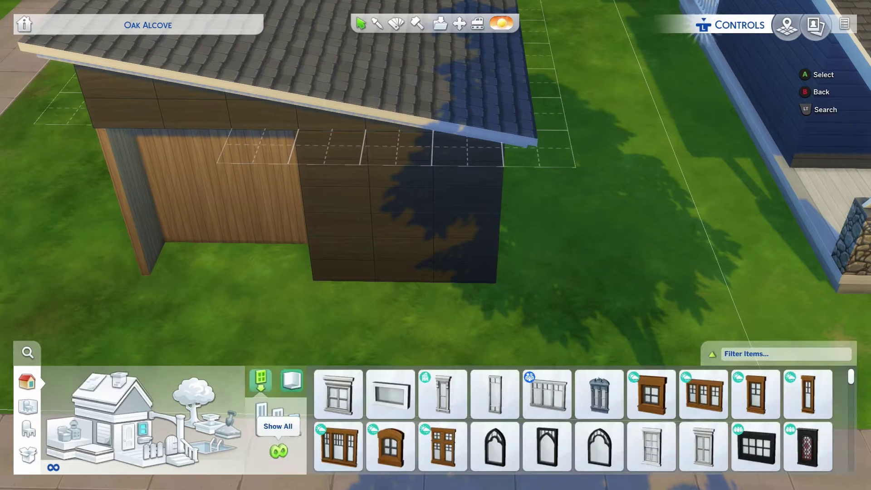
pyautogui.click(652, 419)
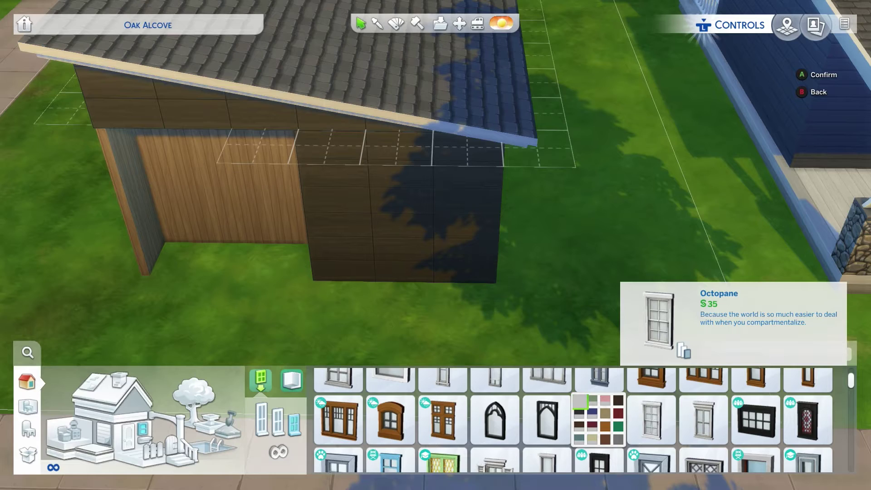
pyautogui.click(652, 420)
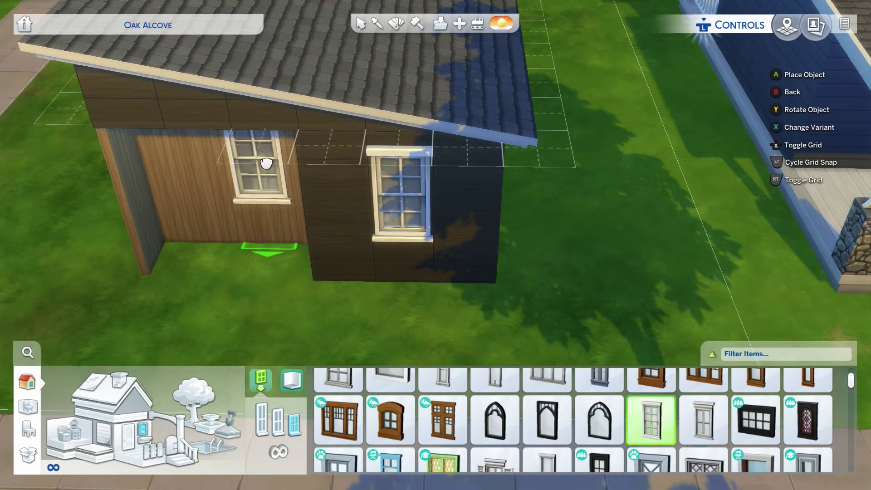
pyautogui.press('e')
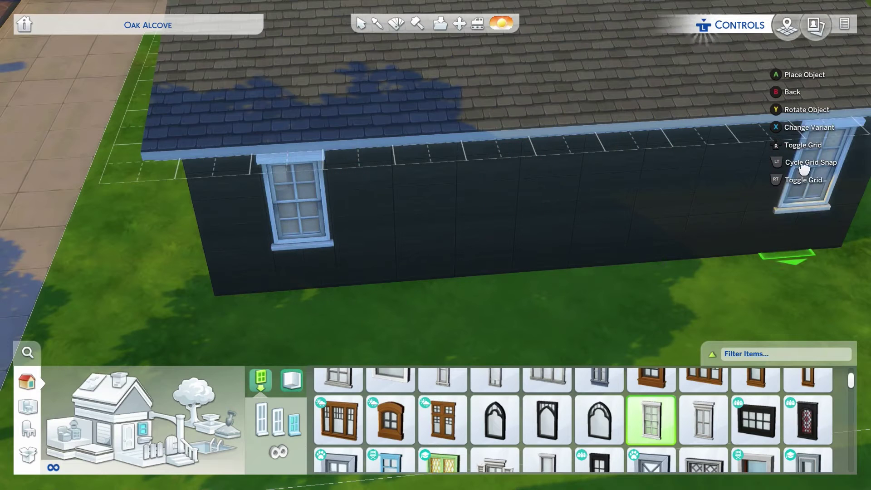
pyautogui.scroll(1, 652, 420)
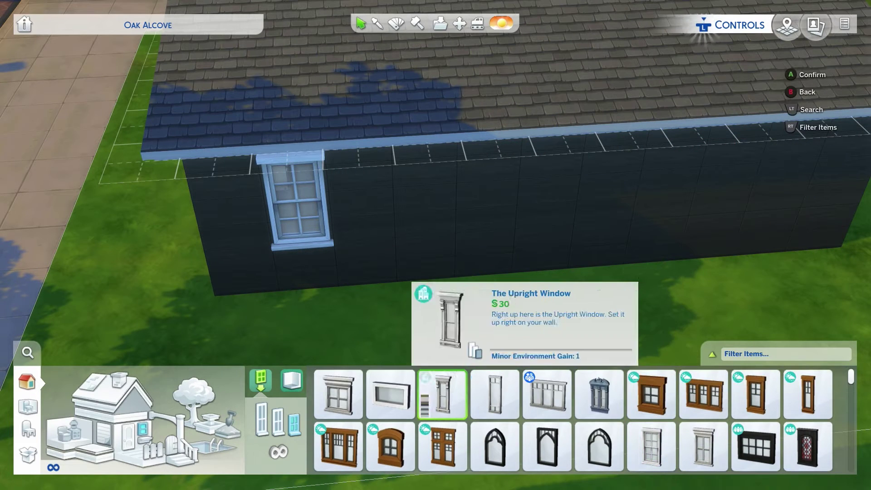
pyautogui.click(390, 393)
pyautogui.press('Escape')
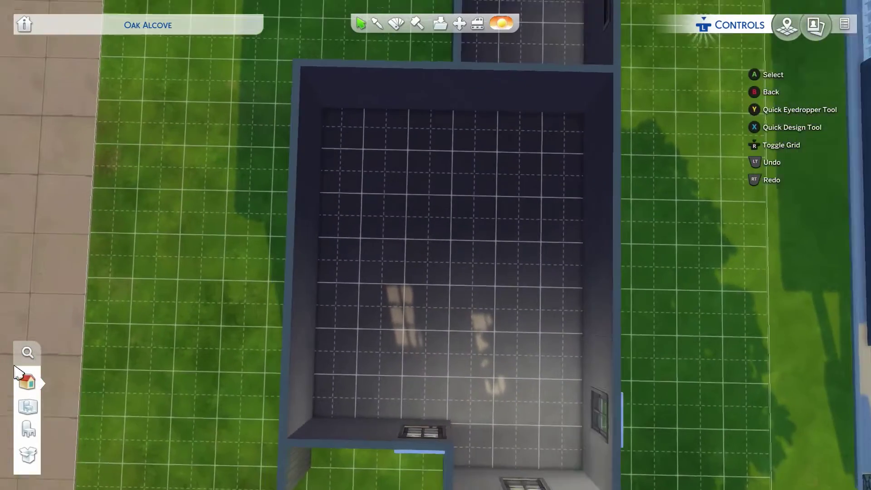
# - Draw an interior wall section inside the main room with the Wall Tool
pyautogui.click(149, 431)
pyautogui.click(258, 380)
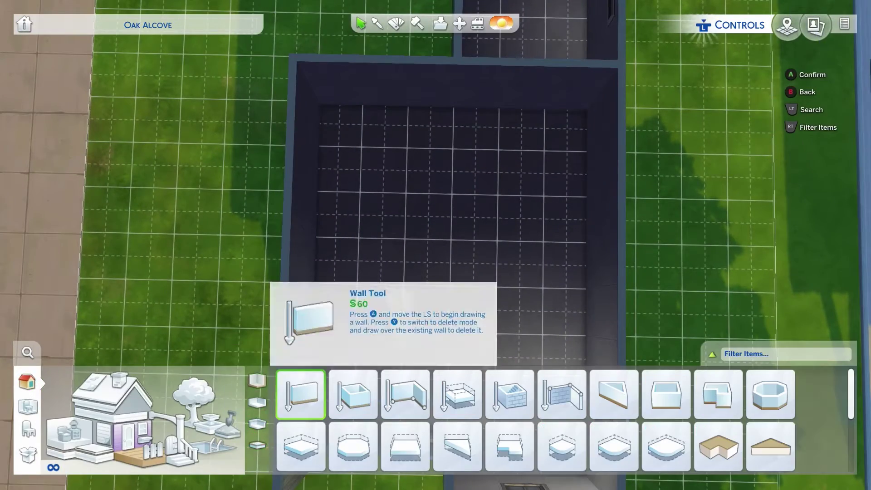
pyautogui.click(301, 394)
pyautogui.moveTo(434, 279); pyautogui.dragTo(434, 279)
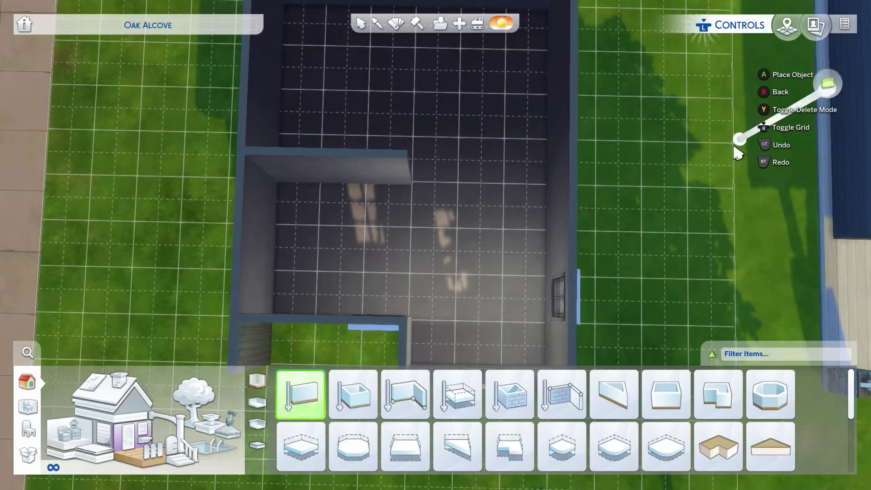
pyautogui.press('w')
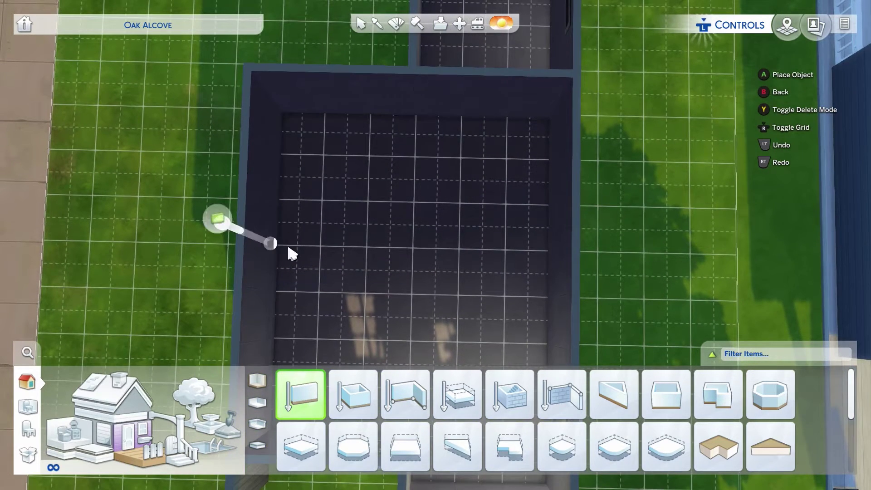
pyautogui.press('Escape')
pyautogui.click(27, 406)
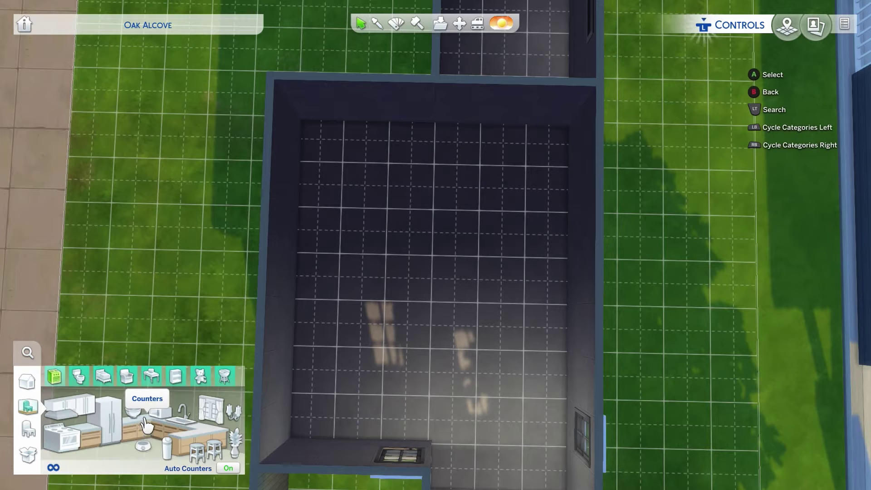
# - Place dark Harbinger counters along the kitchen's back wall
pyautogui.click(88, 439)
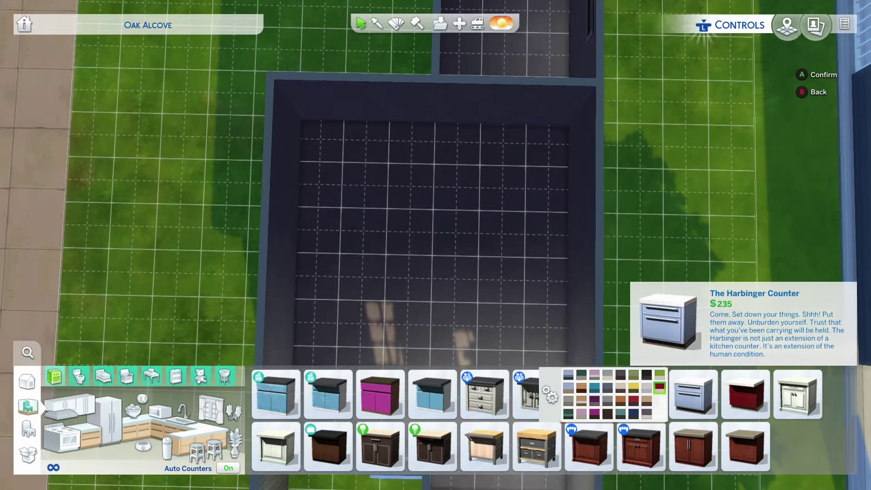
pyautogui.click(647, 375)
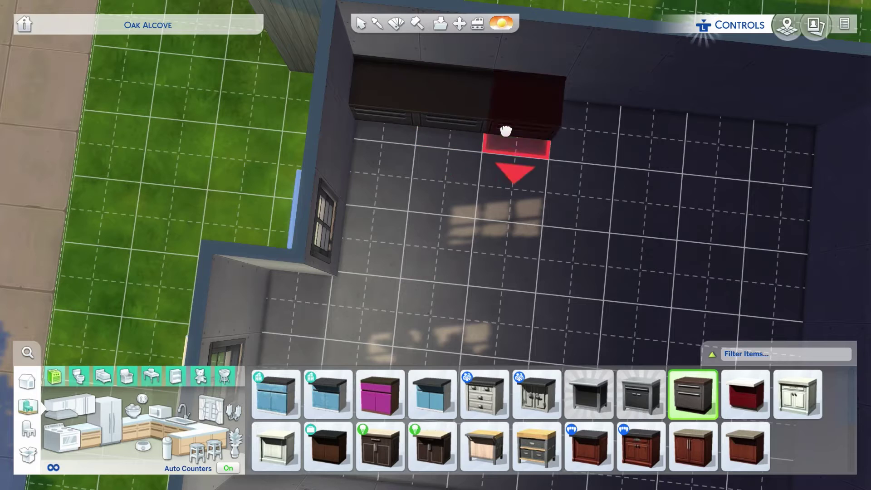
pyautogui.click(92, 420)
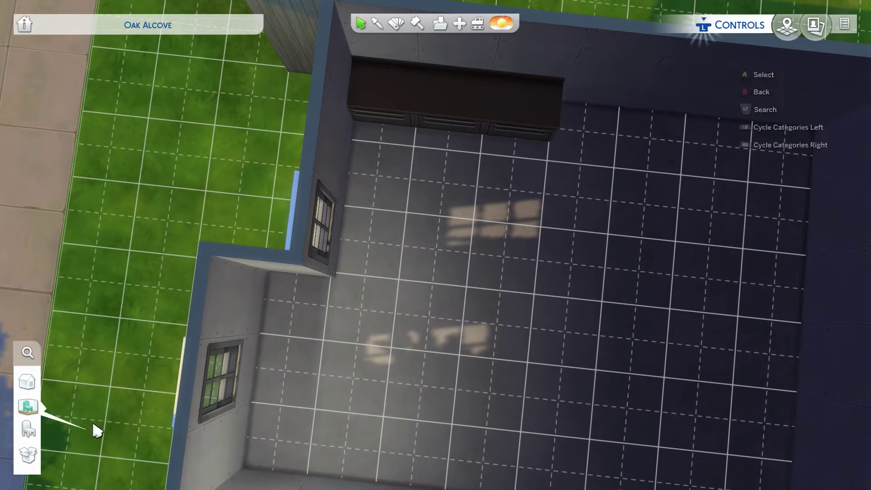
pyautogui.click(472, 111)
pyautogui.click(526, 113)
# - Add a white Crisponix Adequate fridge at the right end of the back wall
pyautogui.click(27, 406)
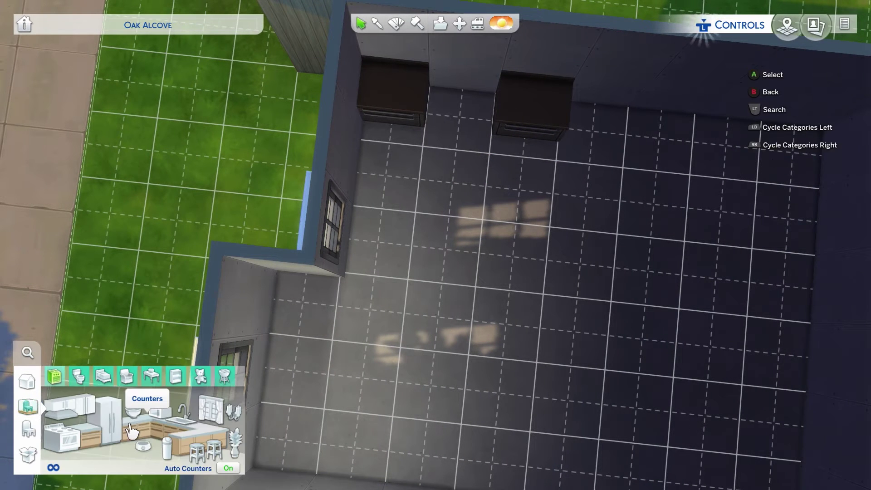
pyautogui.click(119, 431)
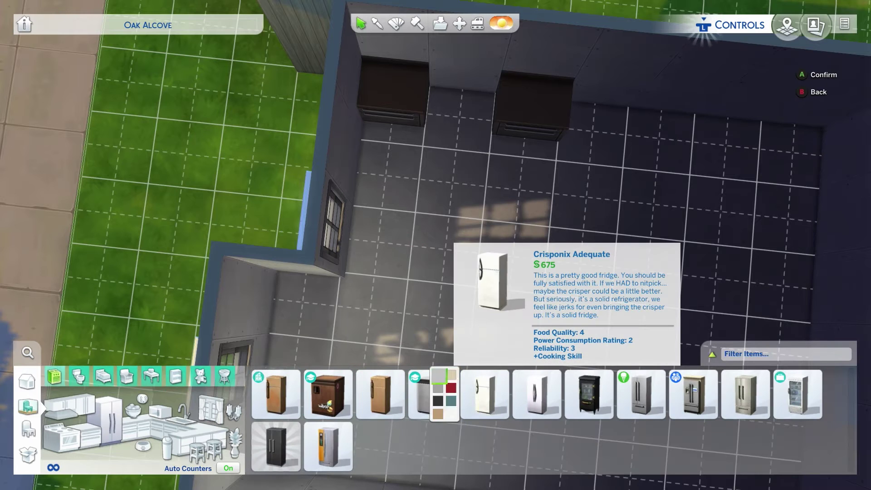
pyautogui.click(438, 401)
pyautogui.moveTo(451, 401)
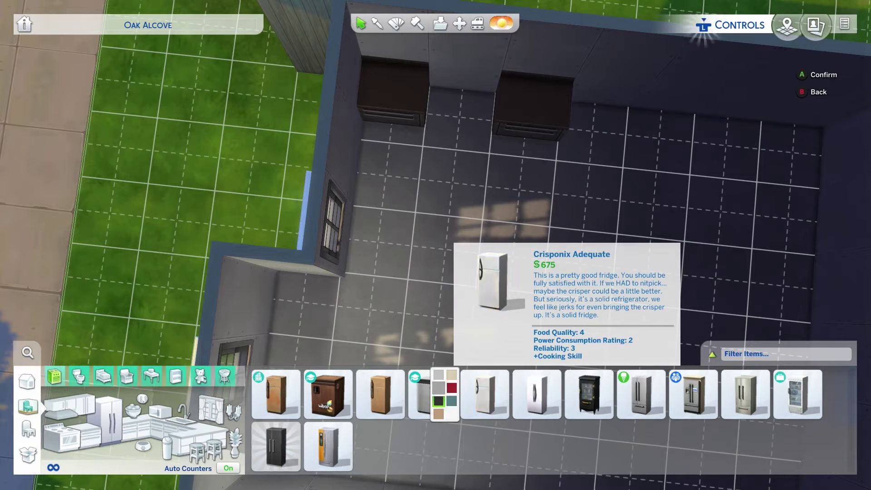
pyautogui.click(485, 394)
pyautogui.click(610, 109)
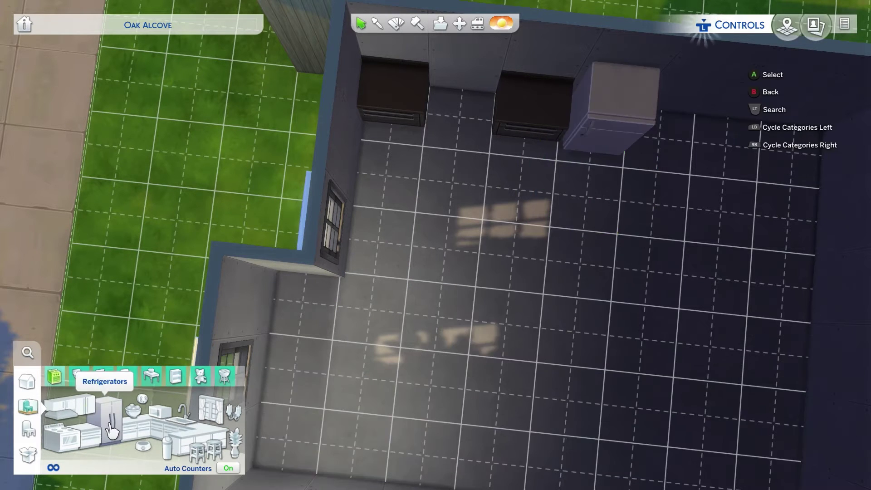
# - Put a stove between the counters, moving a counter to fill the gap
pyautogui.click(75, 443)
pyautogui.click(381, 395)
pyautogui.click(461, 100)
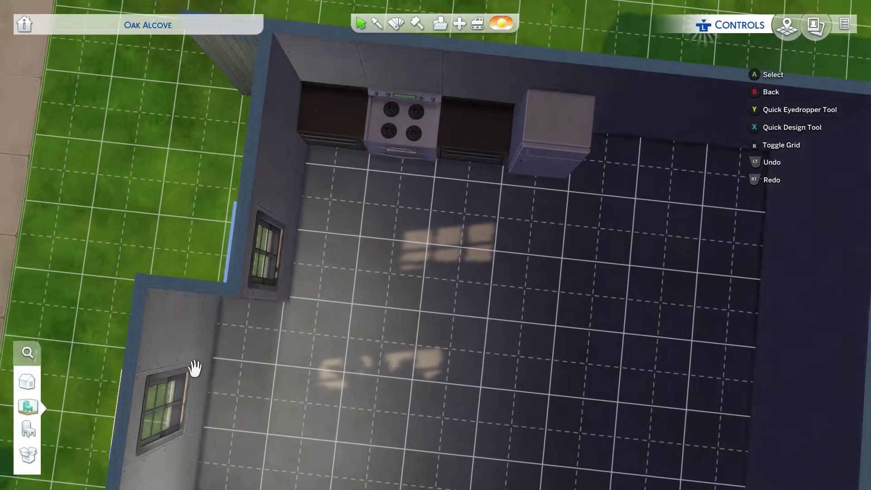
pyautogui.moveTo(404, 121); pyautogui.dragTo(338, 130)
pyautogui.click(449, 135)
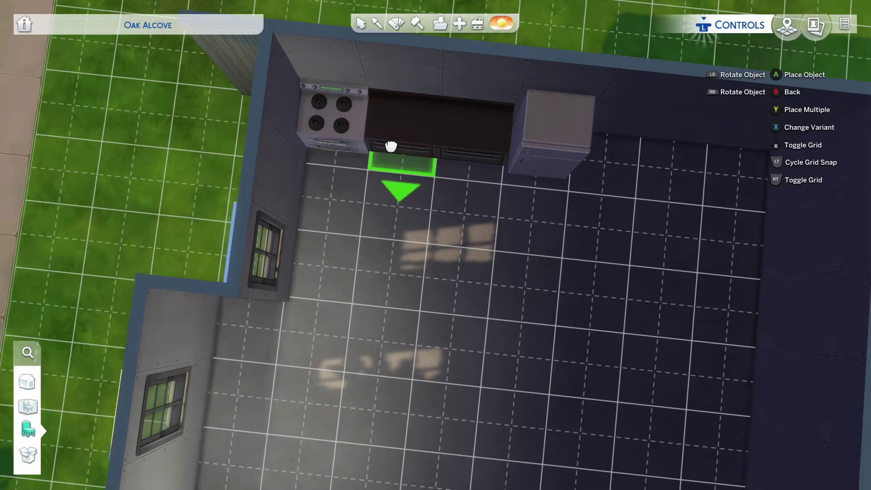
pyautogui.click(391, 140)
# - Inset the RAW Industrial Sink into the counter and place a wastebasket by the window
pyautogui.click(28, 406)
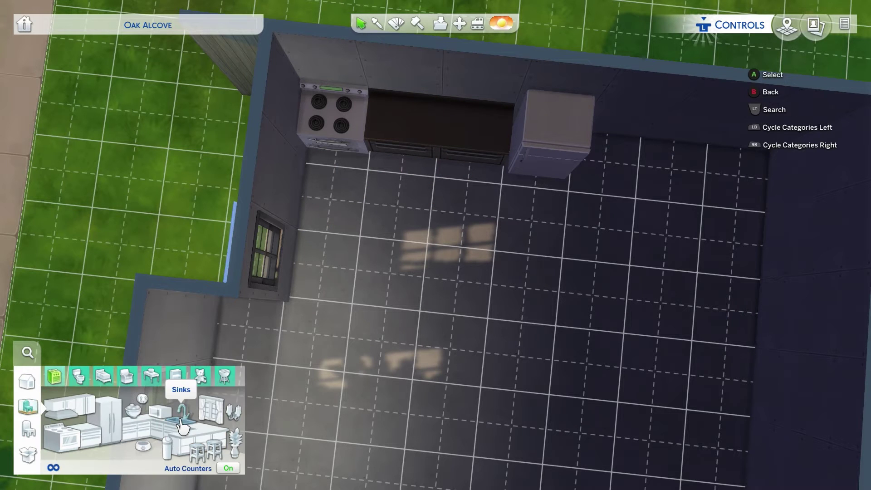
pyautogui.click(183, 427)
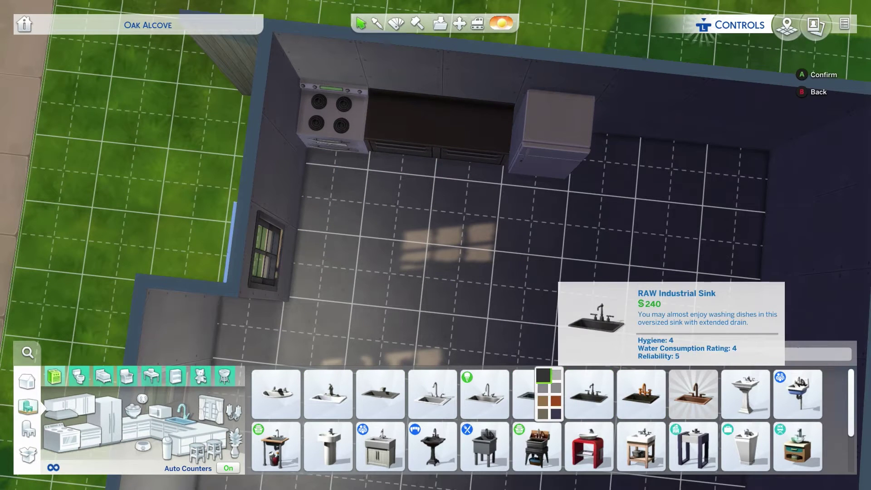
pyautogui.click(527, 395)
pyautogui.click(459, 141)
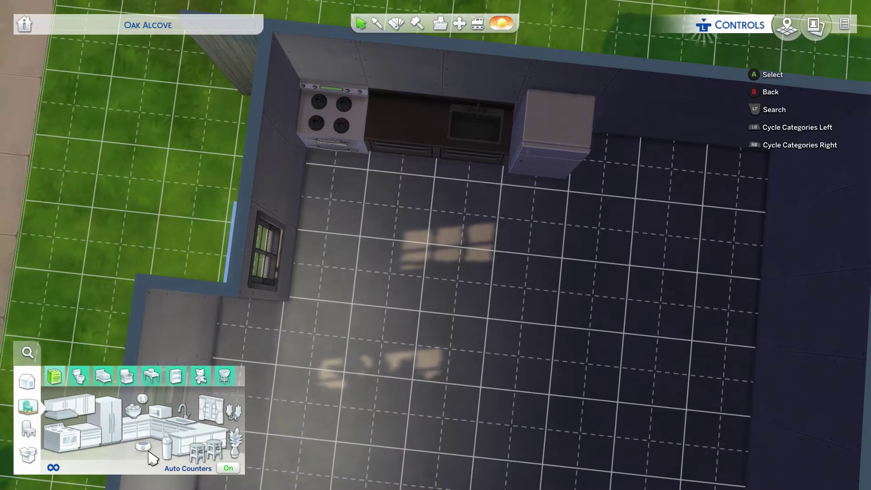
pyautogui.click(172, 454)
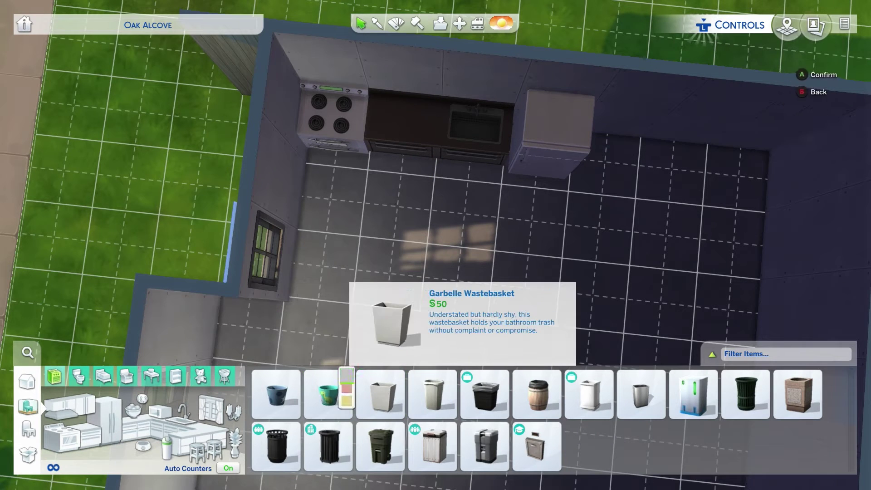
pyautogui.click(380, 394)
pyautogui.click(299, 287)
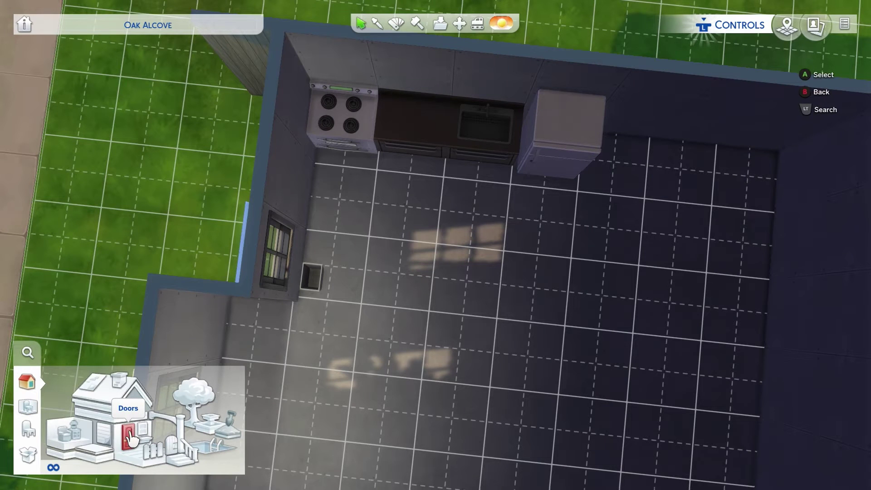
# - Browse the door catalog, trying the Two-Panel Arched Door and a plain white door
pyautogui.click(131, 439)
pyautogui.scroll(-1, 495, 417)
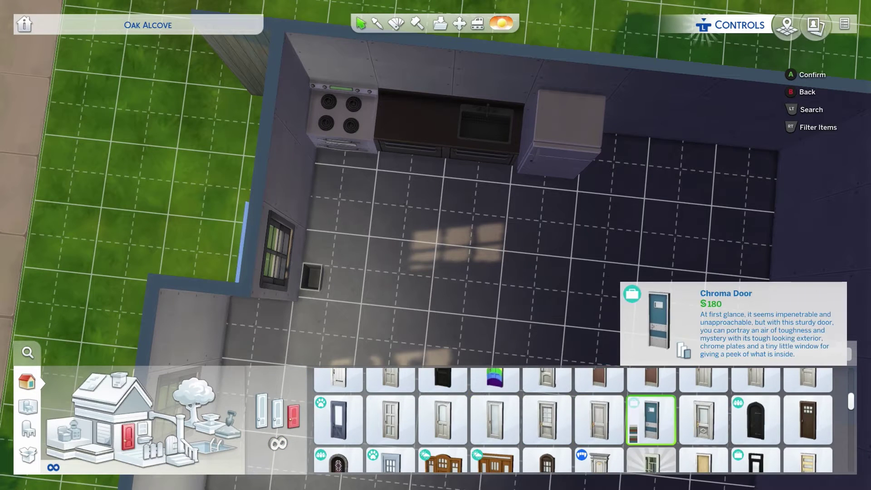
pyautogui.scroll(-2, 651, 420)
pyautogui.click(756, 420)
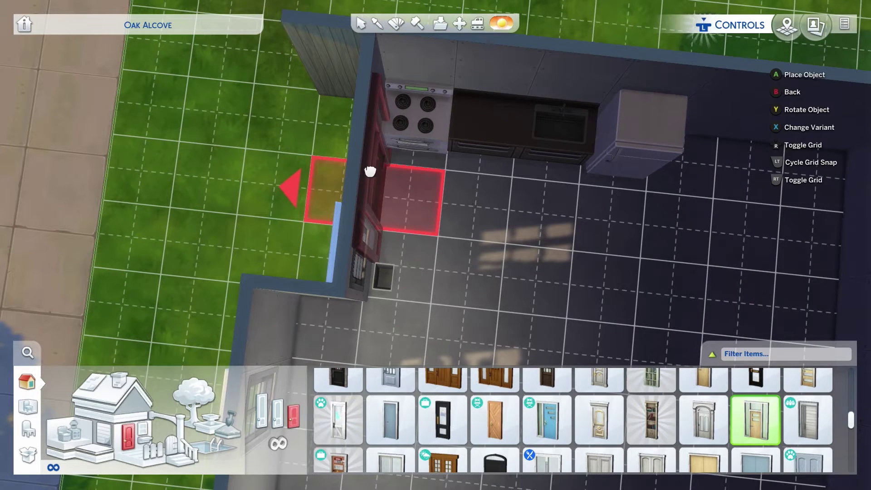
pyautogui.press('Escape')
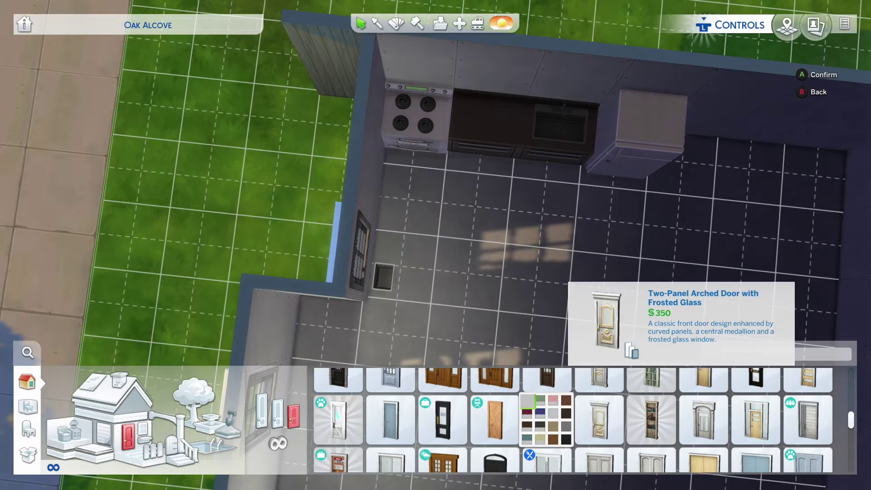
pyautogui.click(599, 420)
pyautogui.press('Escape')
pyautogui.press('Left')
pyautogui.press('Left')
pyautogui.press('Up')
pyautogui.press('Up')
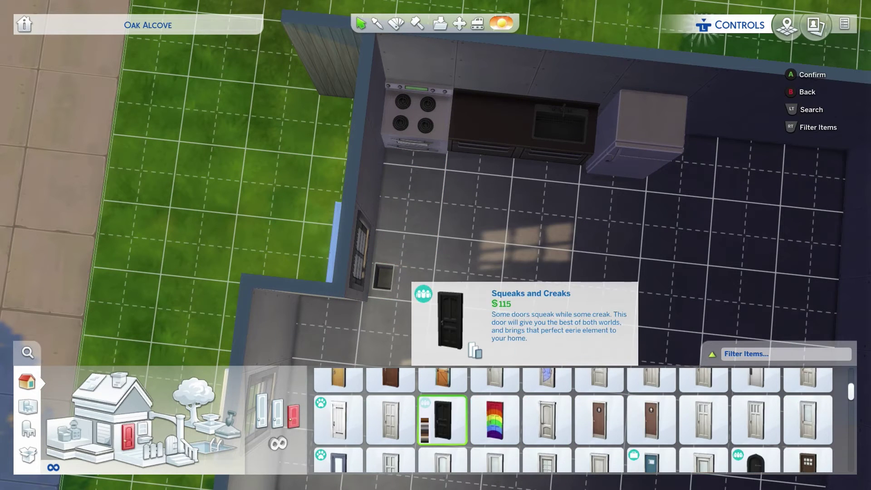
pyautogui.press('Down')
pyautogui.press('Down')
pyautogui.press('Right')
pyautogui.press('Right')
pyautogui.press('Right')
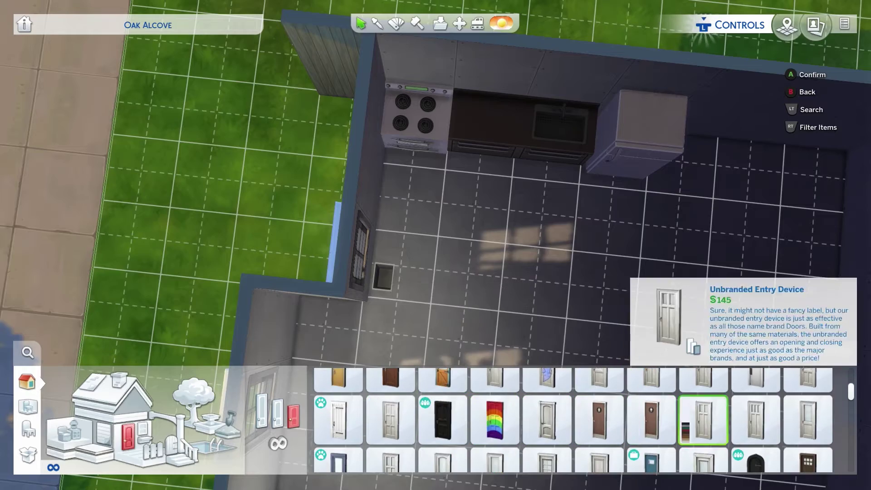
pyautogui.press('Return')
pyautogui.press('Escape')
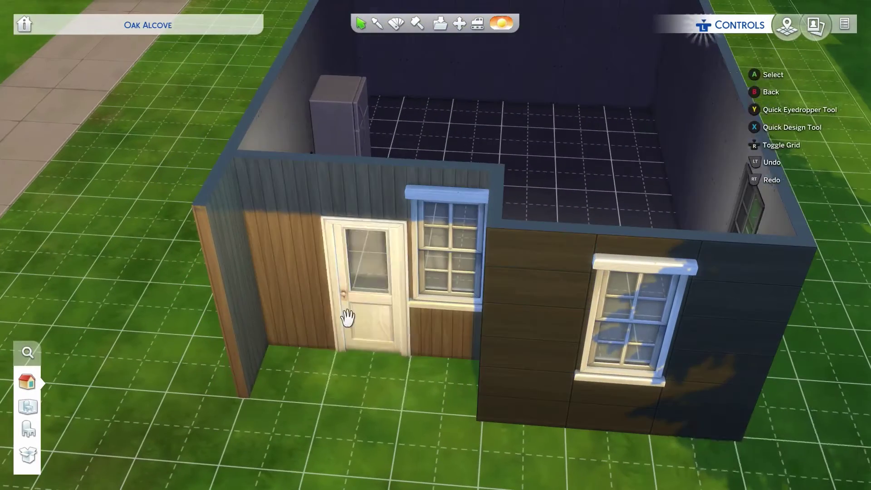
# - Move the existing door and add the Modern Wood Door Plus Short Sidelights and Transom
pyautogui.click(315, 322)
pyautogui.click(315, 323)
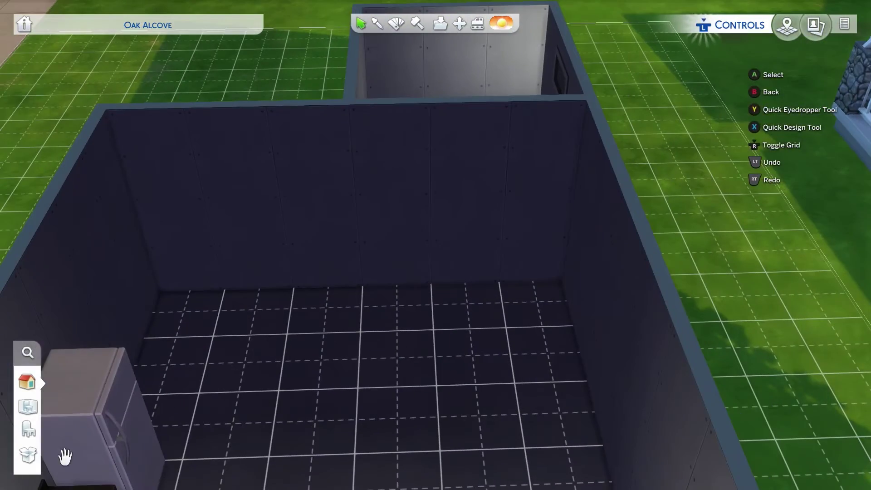
pyautogui.click(27, 381)
pyautogui.click(128, 437)
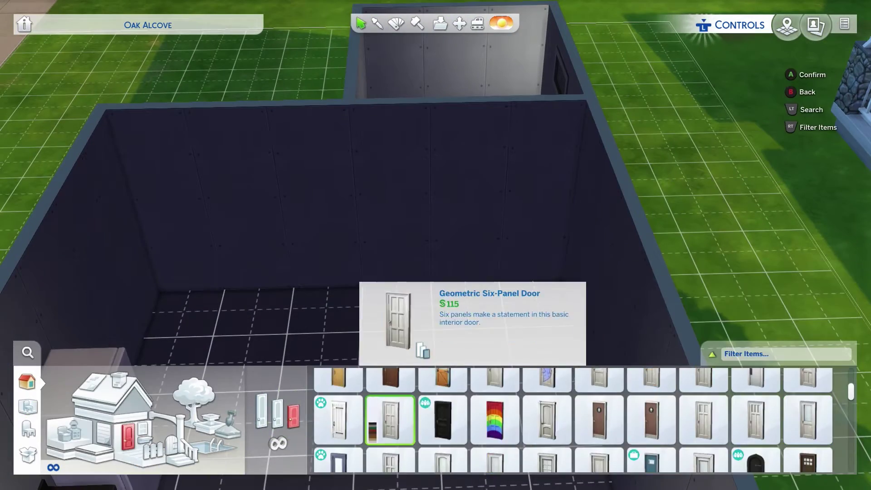
pyautogui.click(756, 420)
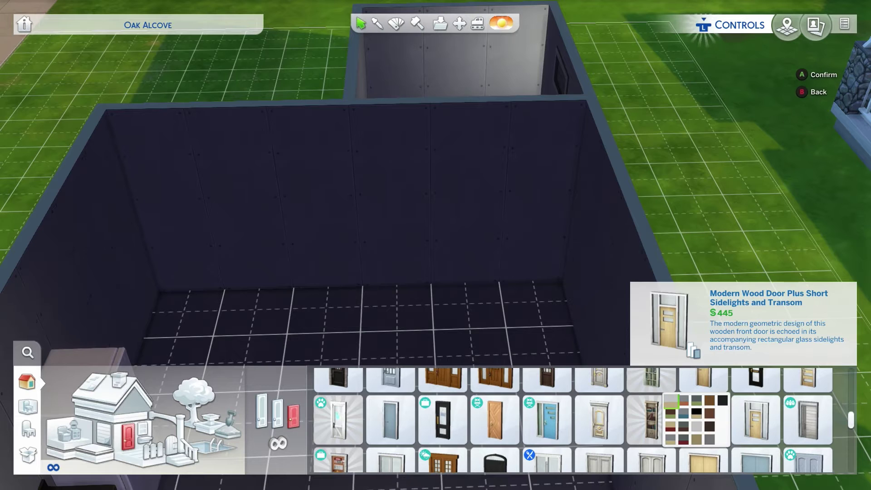
pyautogui.click(756, 419)
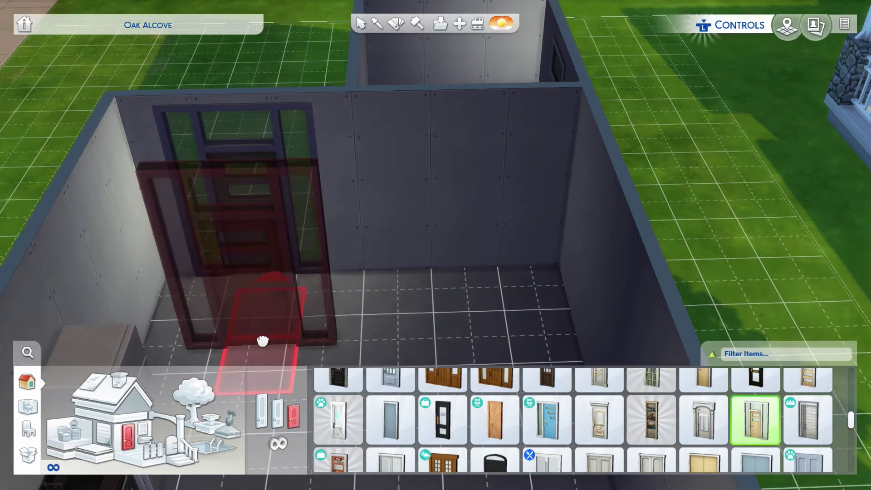
pyautogui.press('Escape')
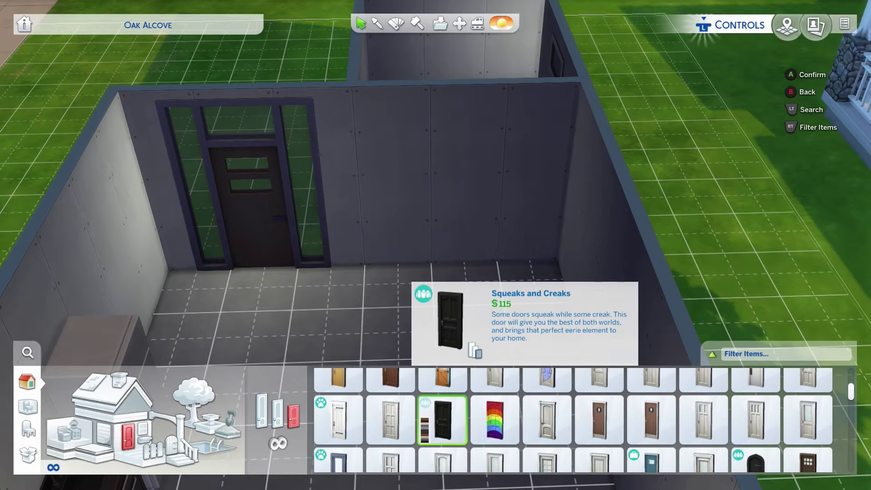
# - Add a dark Geometric Six-Panel Door to the back wall
pyautogui.click(390, 420)
pyautogui.press('Escape')
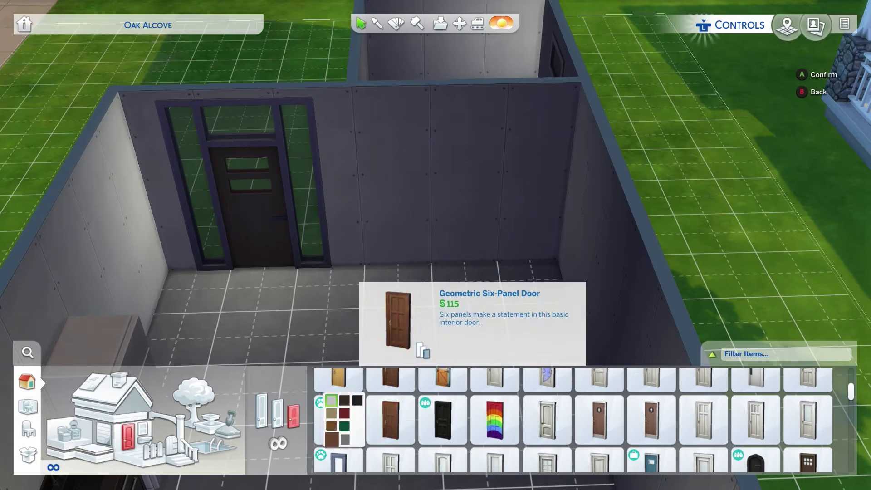
pyautogui.click(331, 439)
pyautogui.click(453, 296)
pyautogui.press('Escape')
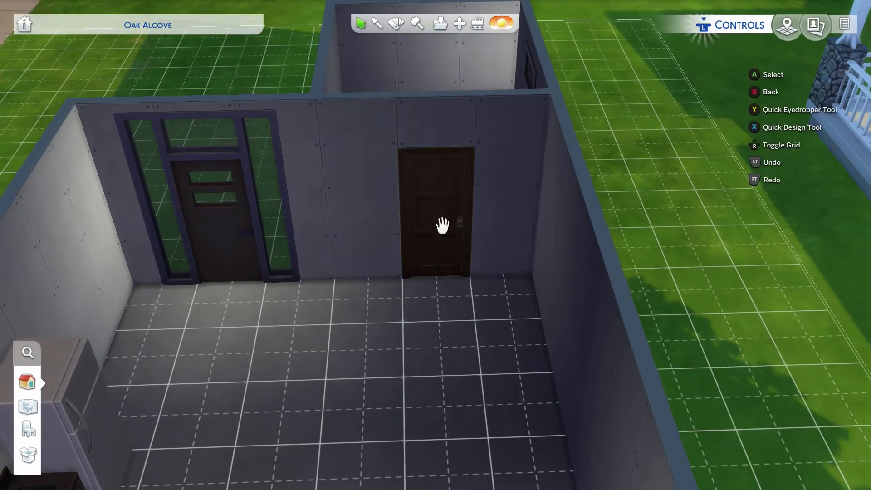
pyautogui.scroll(-5, 443, 224)
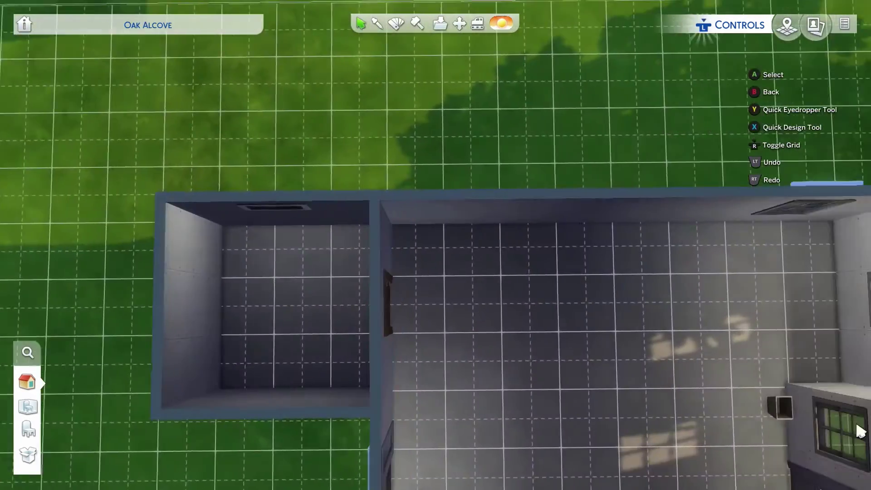
pyautogui.scroll(3, 749, 174)
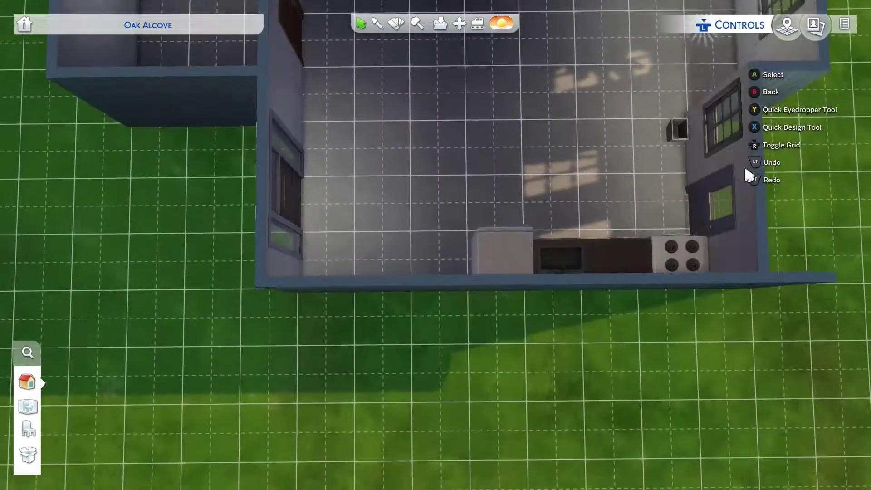
pyautogui.click(28, 406)
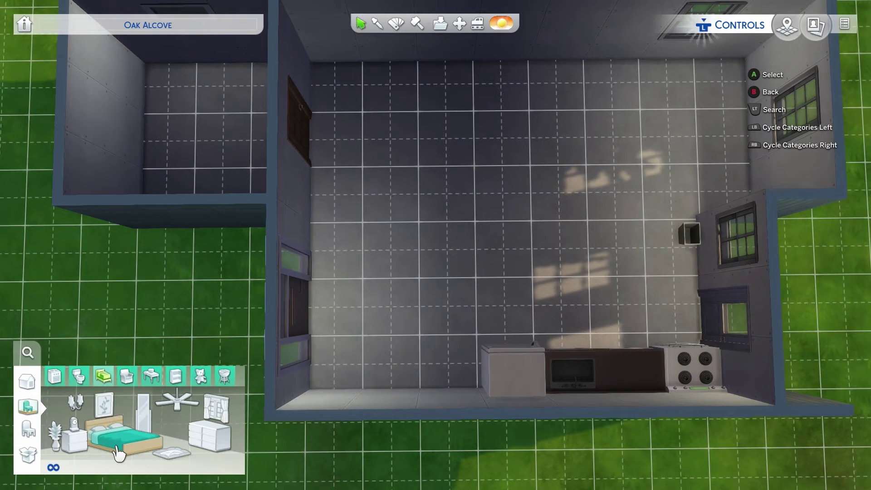
# - Place a dark double bed against the top wall
pyautogui.click(119, 453)
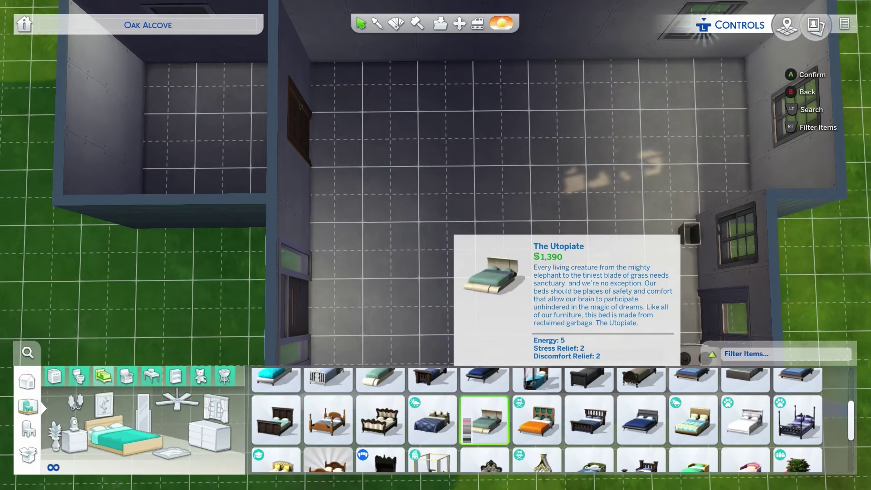
pyautogui.press('Right')
pyautogui.press('Up')
pyautogui.press('Right')
pyautogui.press('Right')
pyautogui.press('Right')
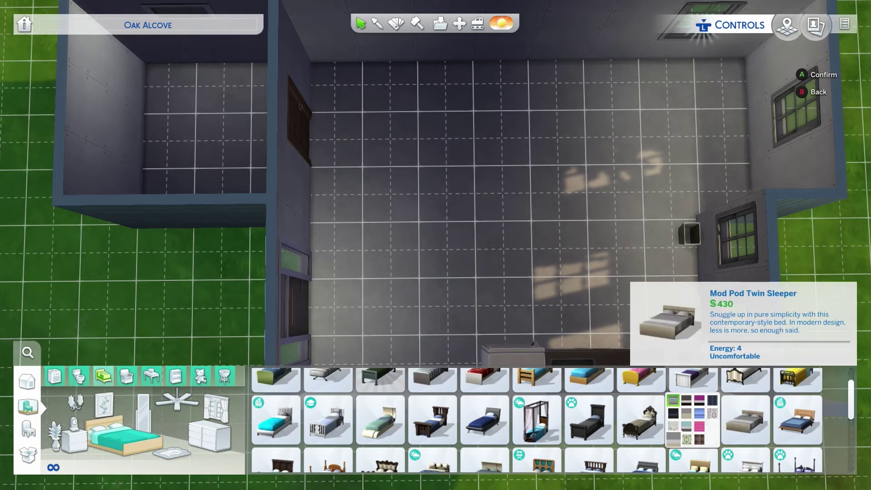
pyautogui.press('Return')
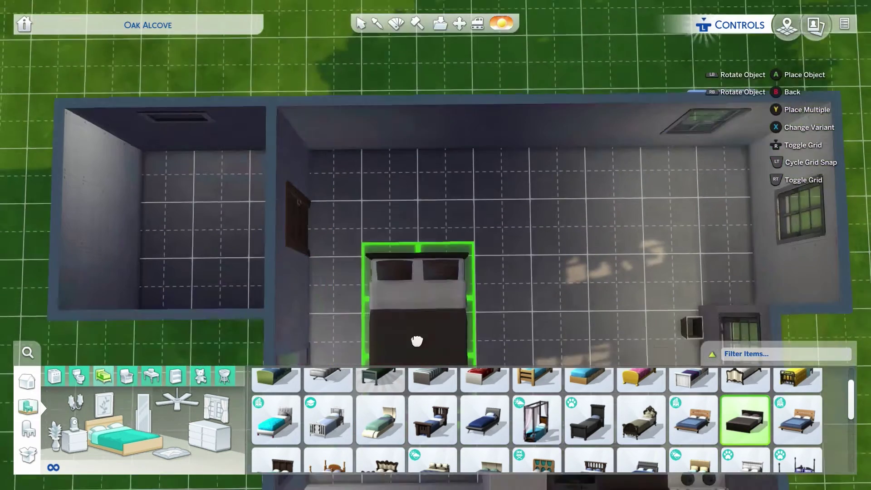
pyautogui.press('Return')
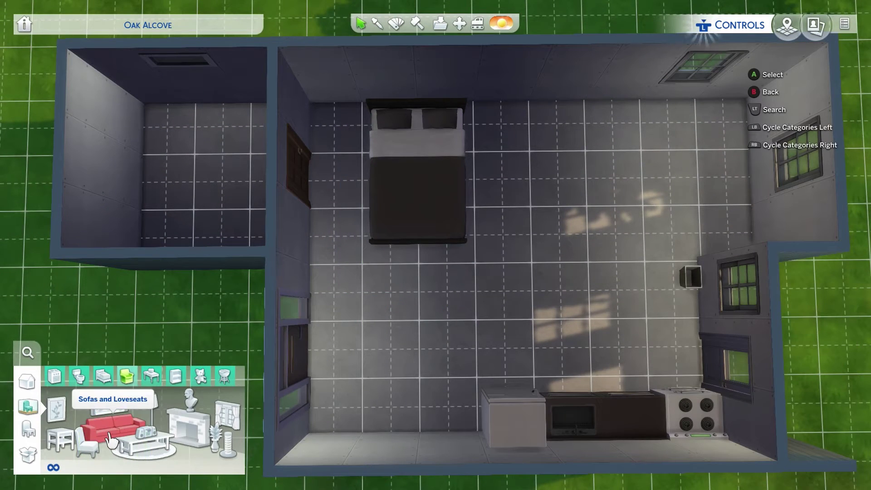
# - Place a modern grey loveseat rotated diagonally in the room
pyautogui.click(111, 437)
pyautogui.press('Right')
pyautogui.press('Right')
pyautogui.press('Right')
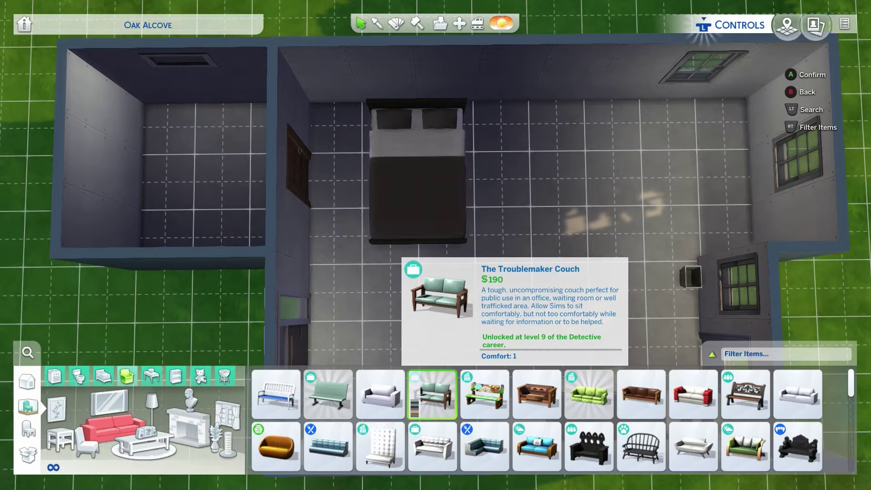
pyautogui.press('Left')
pyautogui.press(',')
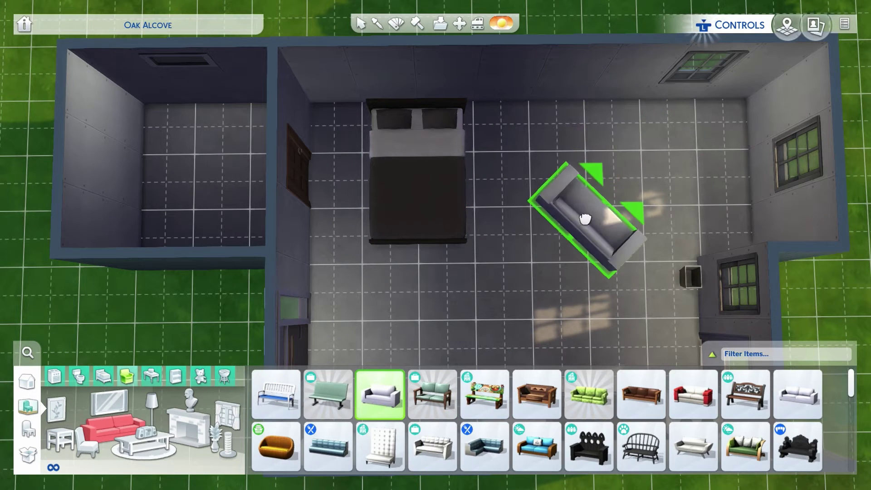
pyautogui.click(599, 227)
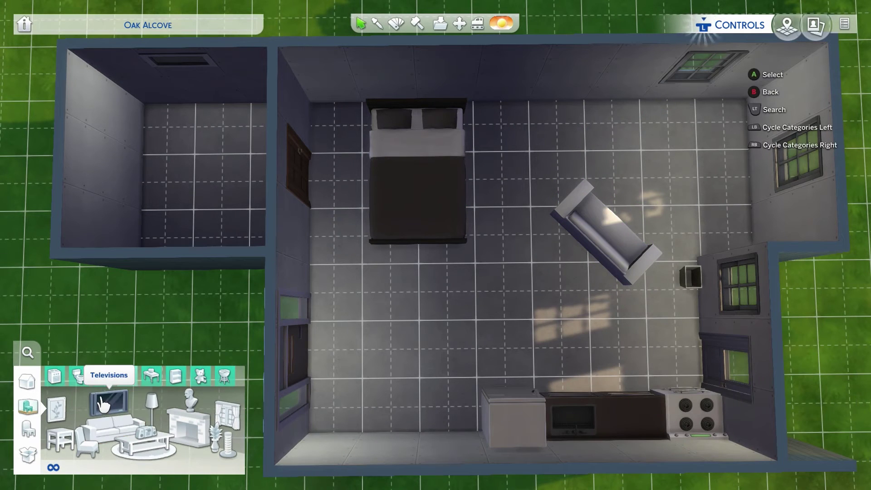
# - Add a diagonal light wood coffee table, keeping the loveseat light grey
pyautogui.click(129, 451)
pyautogui.press('Return')
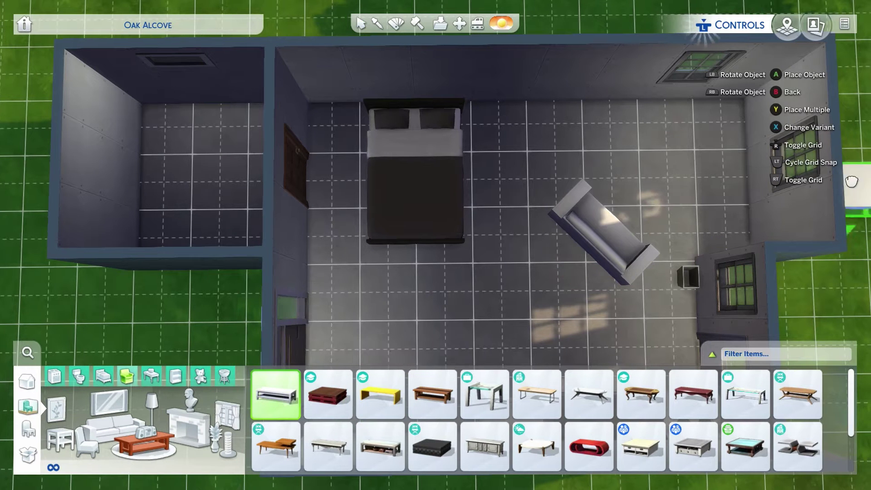
pyautogui.press('Return')
pyautogui.press('d')
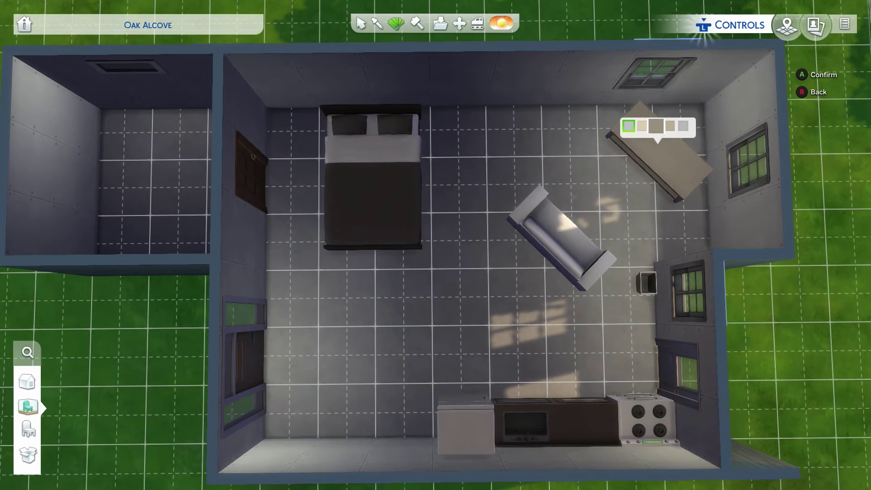
pyautogui.click(599, 229)
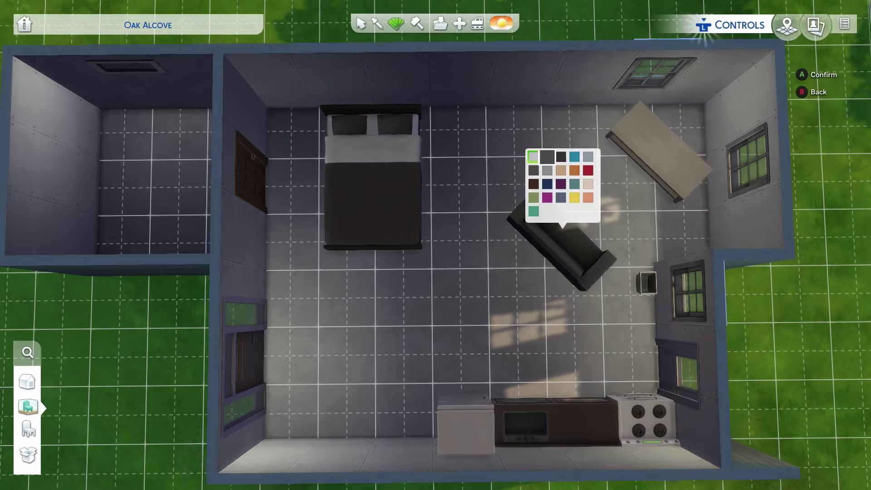
pyautogui.click(499, 263)
pyautogui.click(28, 407)
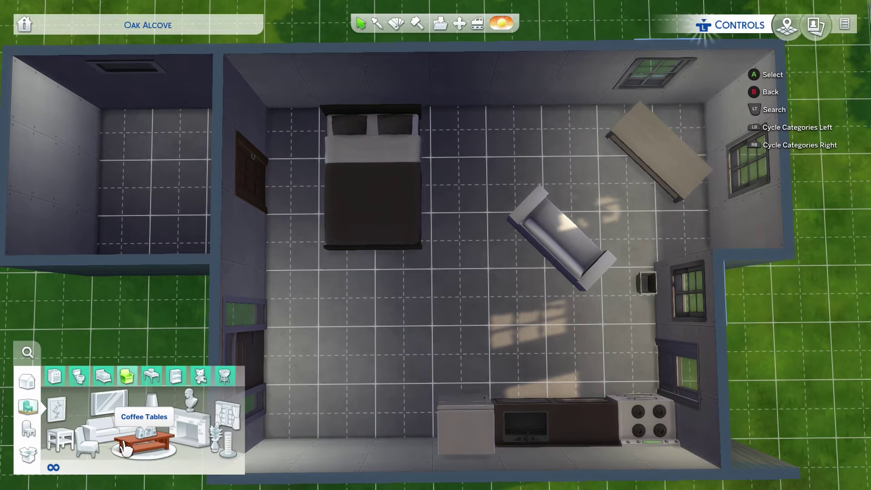
pyautogui.press('Escape')
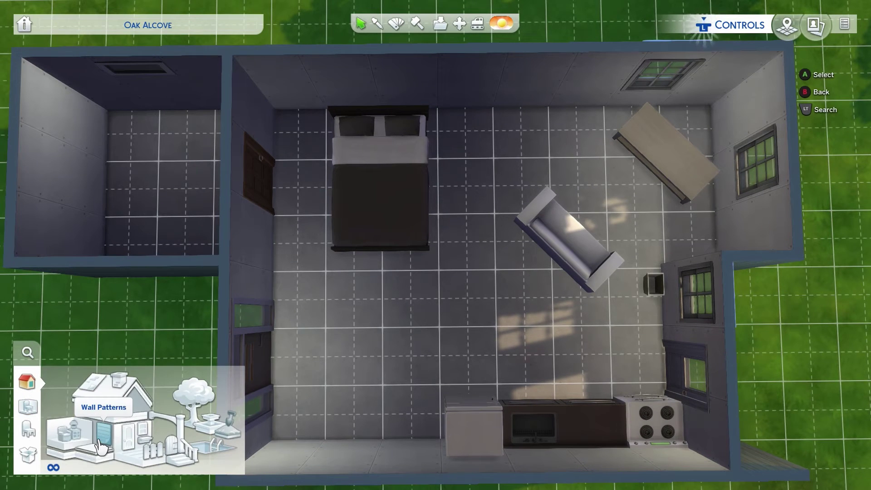
# - Browse the wall patterns and apply the Basic Darks with White Trim wallpaper to the walls
pyautogui.click(107, 442)
pyautogui.press('Right')
pyautogui.press('Right')
pyautogui.press('Right')
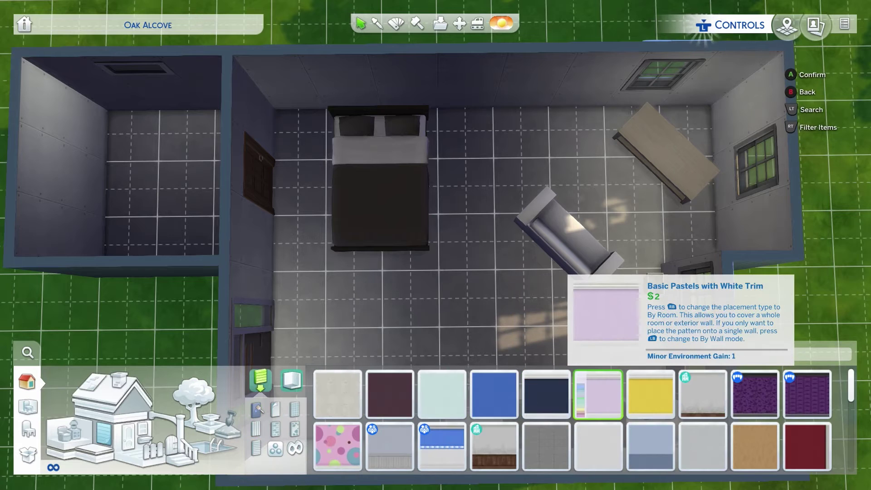
pyautogui.press('Escape')
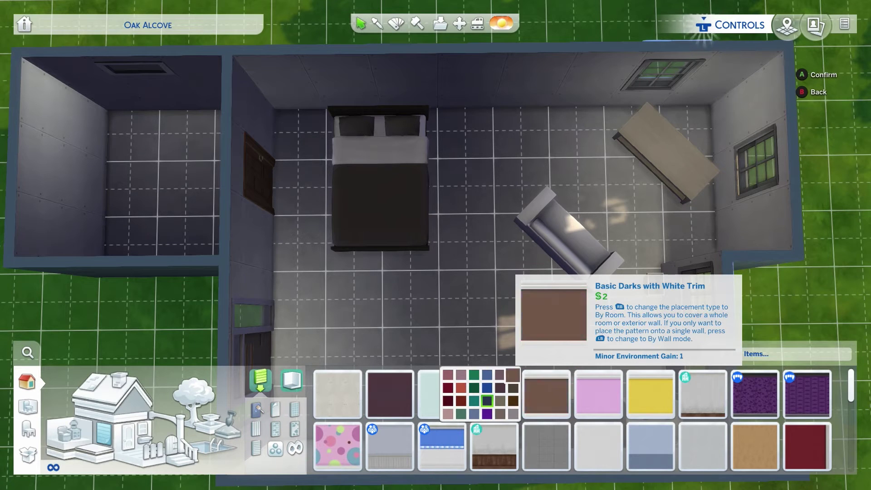
pyautogui.press('Escape')
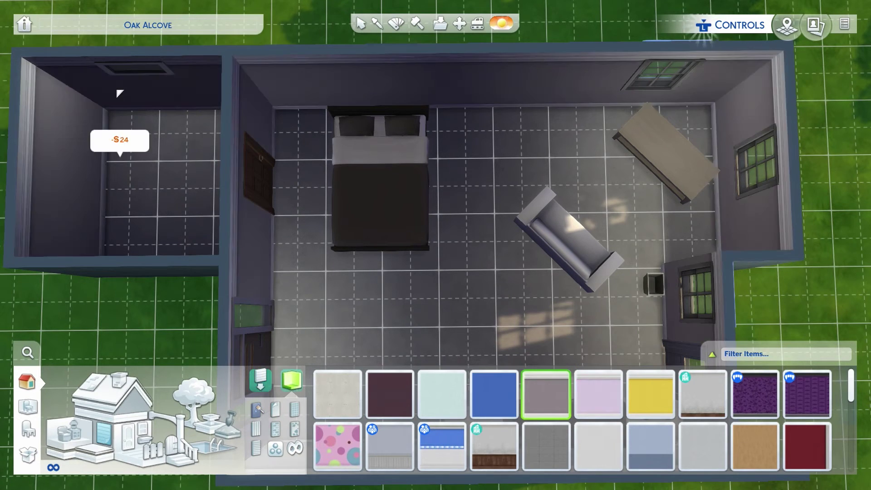
pyautogui.press('Escape')
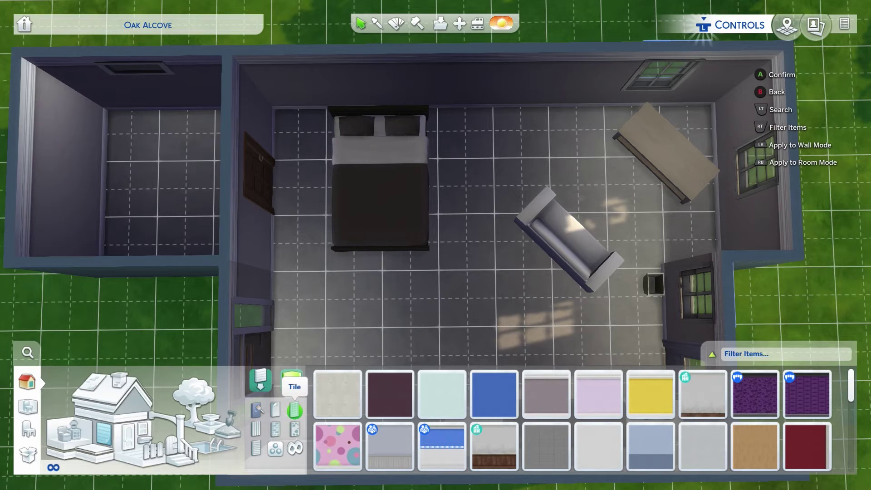
pyautogui.press('Return')
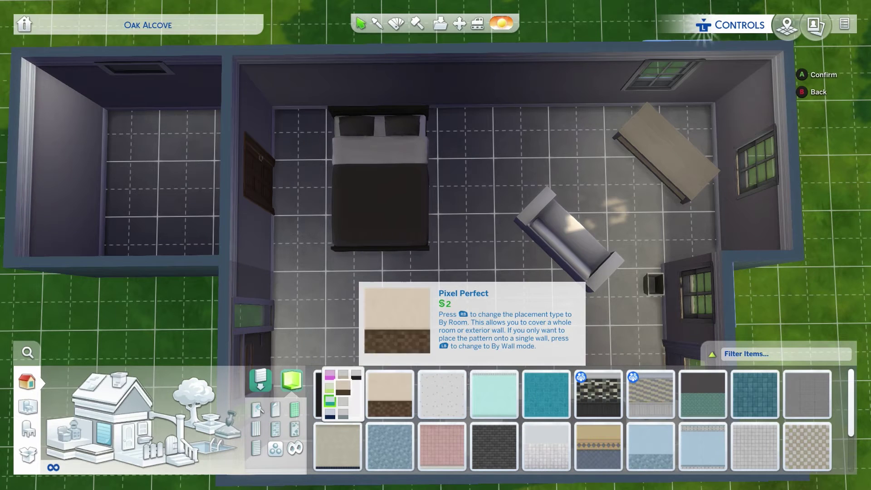
pyautogui.press('Escape')
pyautogui.press('Escape')
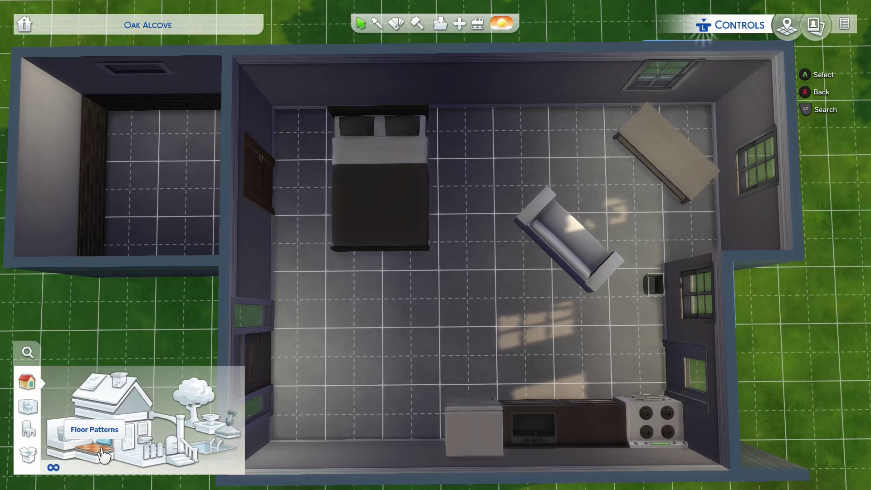
# - Cover both rooms with the first dark wood plank pattern from the Wood floor category
pyautogui.press('Return')
pyautogui.press('Return')
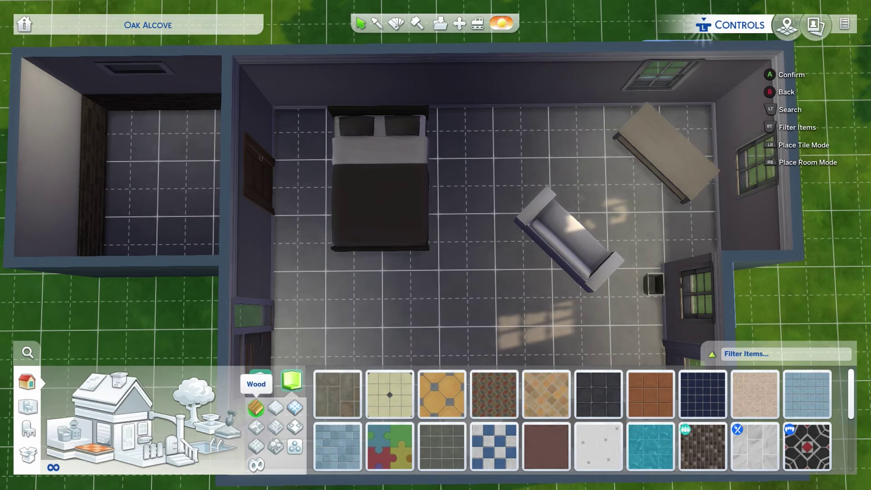
pyautogui.click(256, 408)
pyautogui.click(337, 393)
pyautogui.click(82, 121)
pyautogui.click(326, 232)
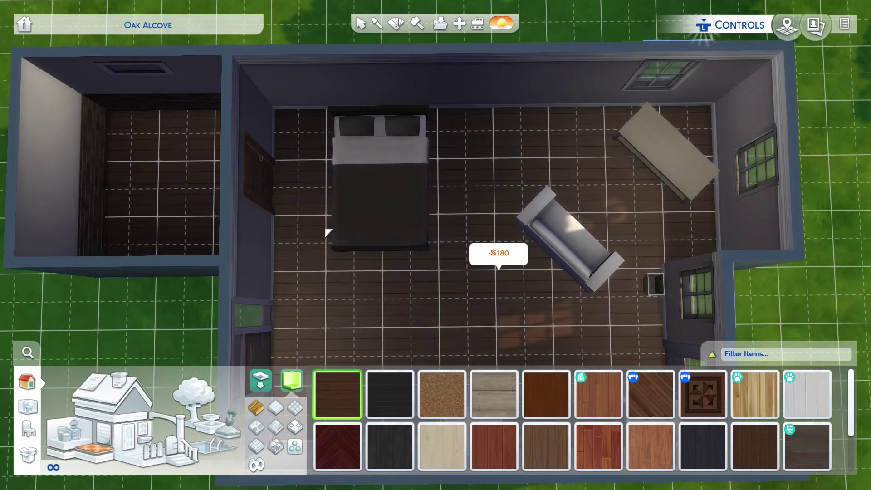
# - Place The Ambassador toilet against the bathroom's top wall from Buy by Room > Bathroom
pyautogui.press('s')
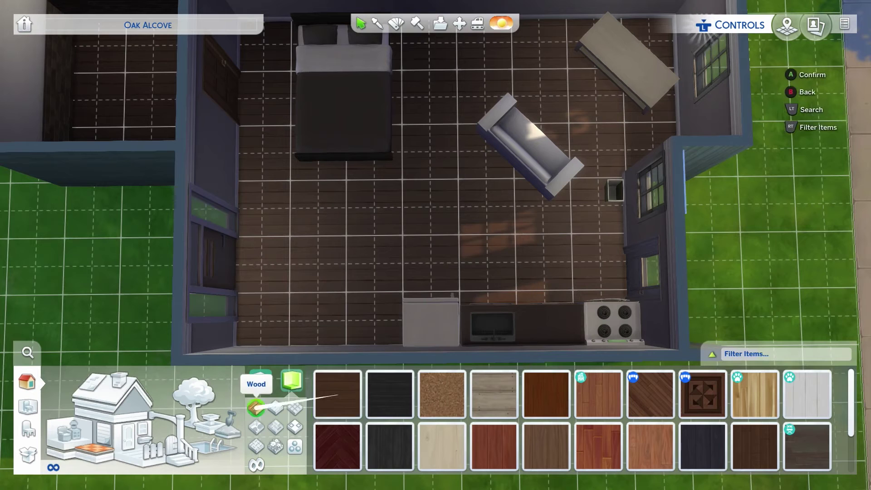
pyautogui.press('Escape')
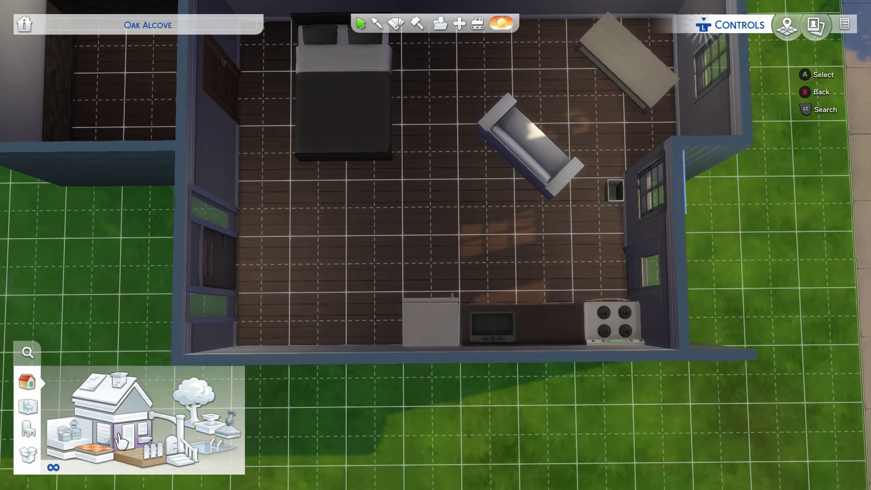
pyautogui.press('F2')
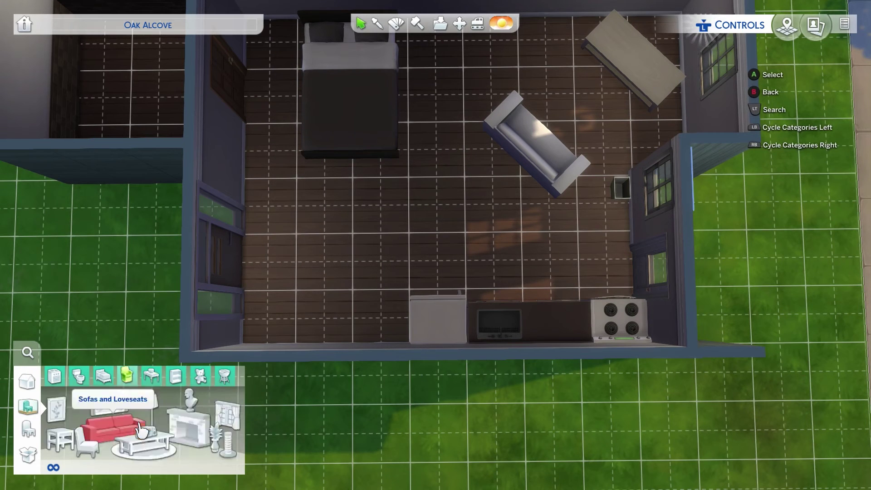
pyautogui.click(98, 447)
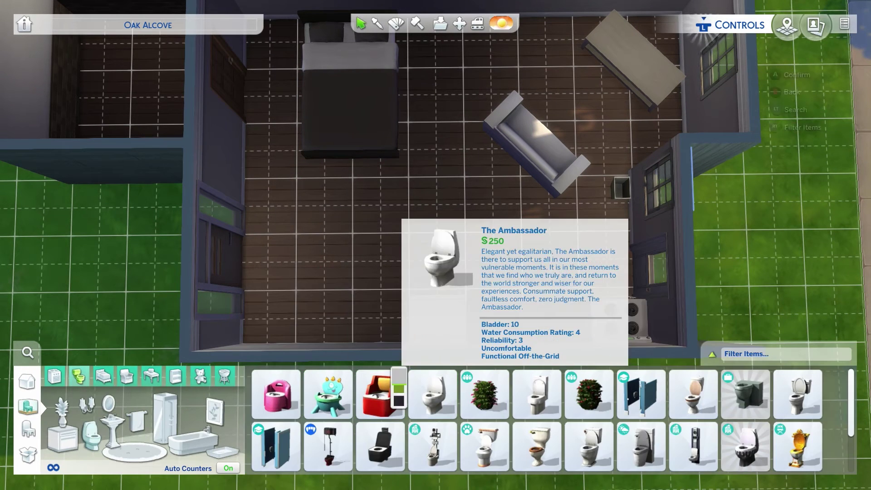
pyautogui.click(432, 394)
pyautogui.click(328, 153)
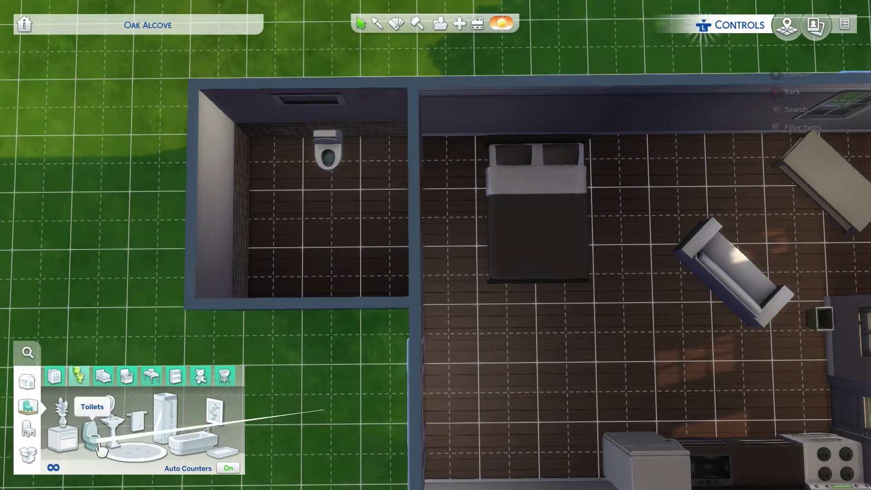
# - Add a pedestal sink and the Double Delight shower-tub to the bathroom
pyautogui.click(121, 429)
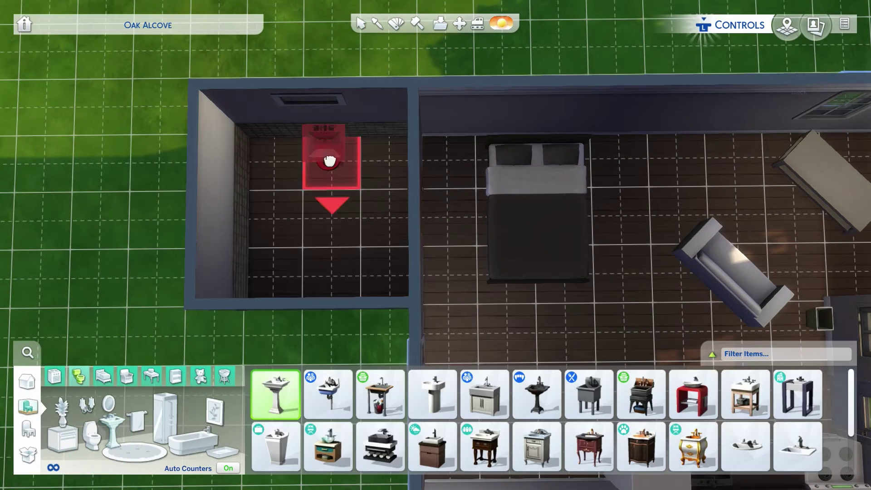
pyautogui.press('Return')
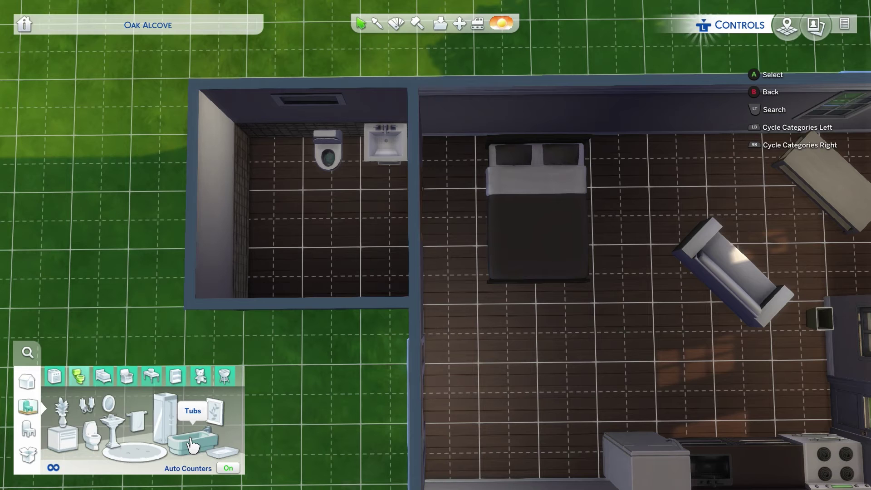
pyautogui.click(199, 447)
pyautogui.click(381, 447)
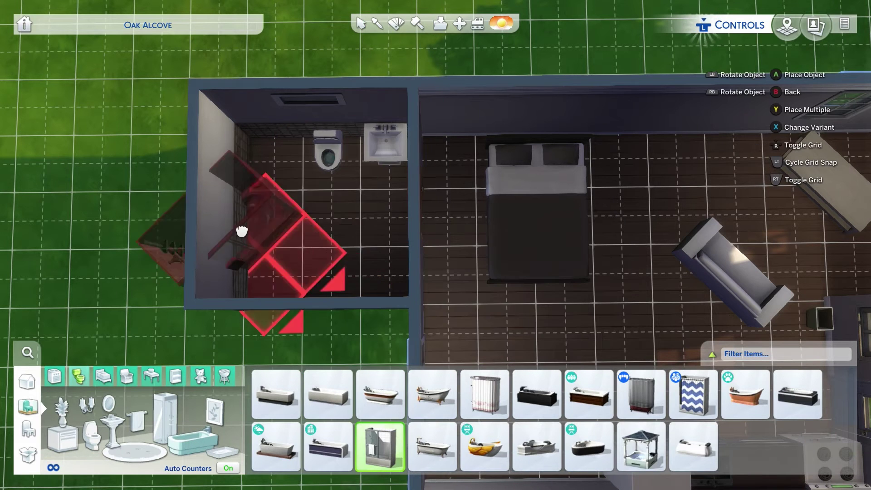
pyautogui.click(271, 255)
# - Rearrange the fixtures: shower-tub along the top, sink below it, toilet in the top-right corner
pyautogui.click(273, 195)
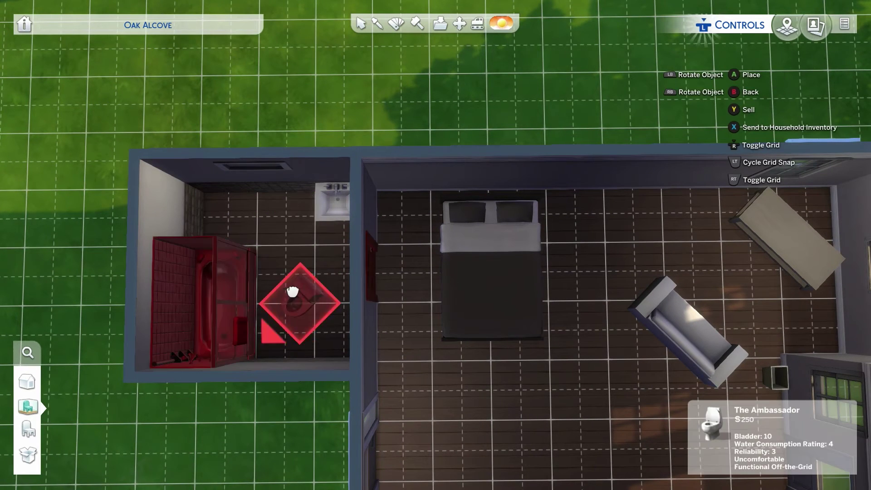
pyautogui.click(327, 332)
pyautogui.click(253, 295)
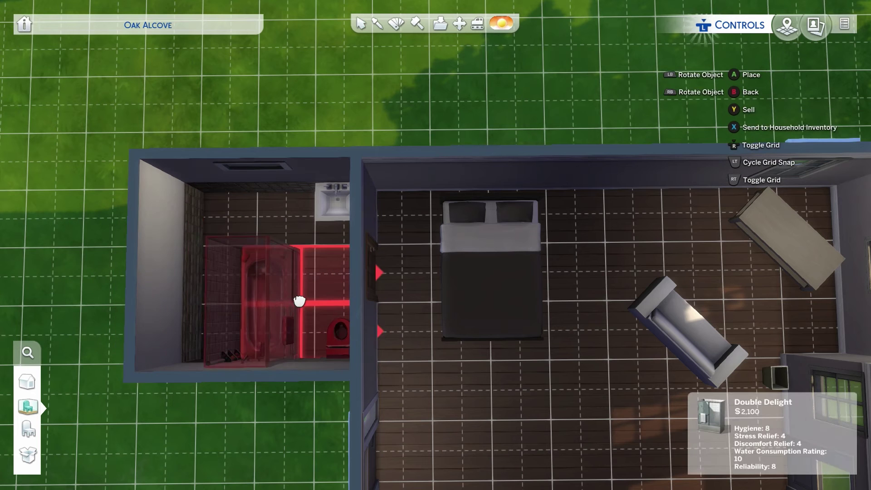
pyautogui.click(312, 234)
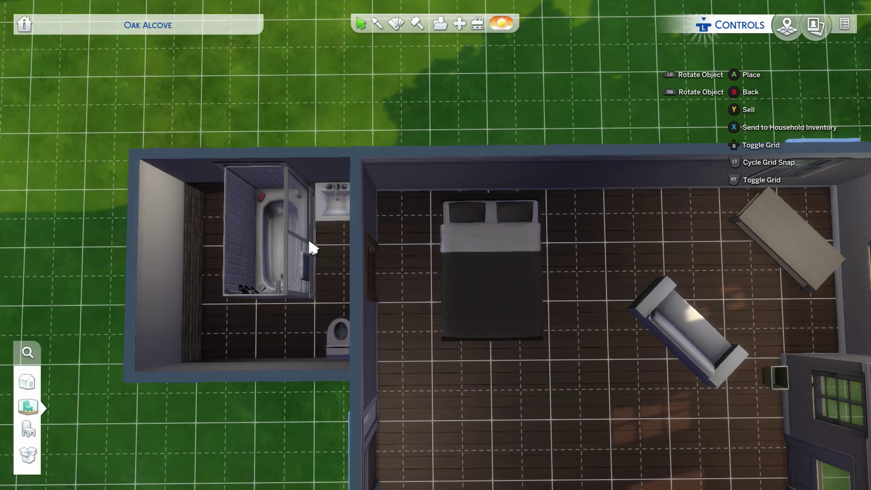
pyautogui.click(335, 203)
pyautogui.click(277, 340)
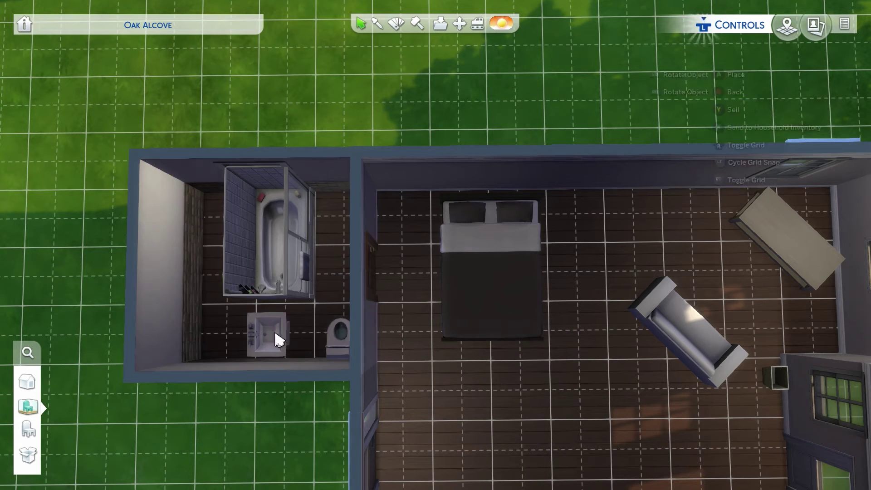
pyautogui.click(327, 331)
pyautogui.click(331, 209)
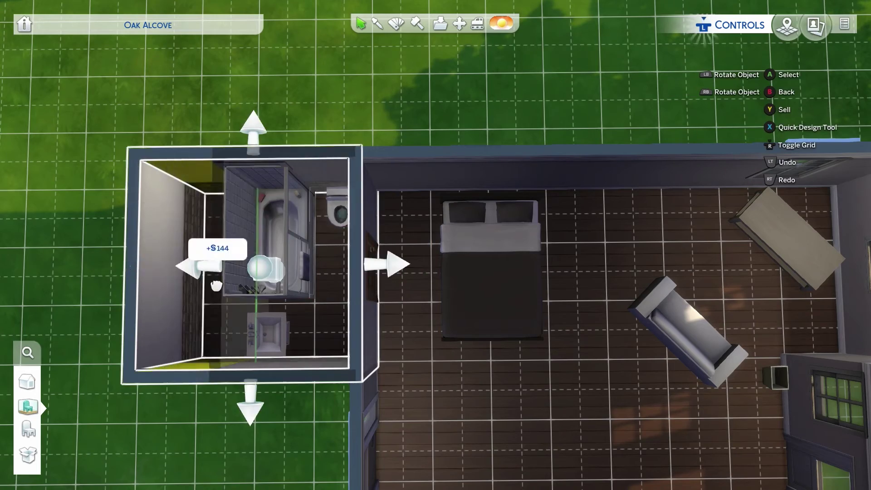
pyautogui.scroll(3, 214, 269)
# - Reposition the Light Box Window along the bathroom's back wall
pyautogui.click(279, 116)
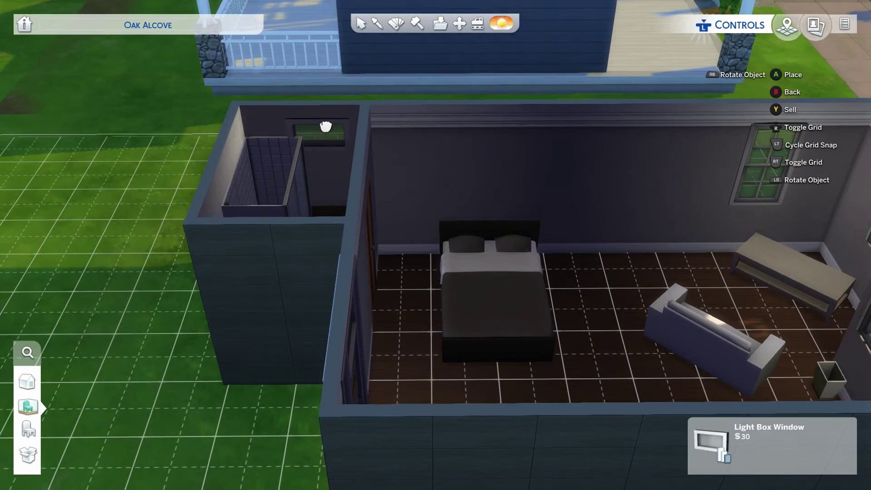
pyautogui.click(341, 127)
pyautogui.scroll(-3, 273, 204)
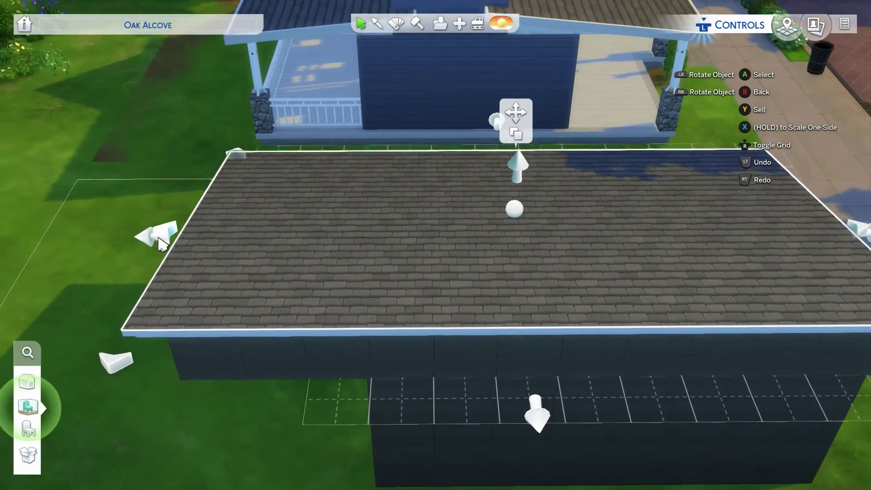
pyautogui.scroll(3, 124, 410)
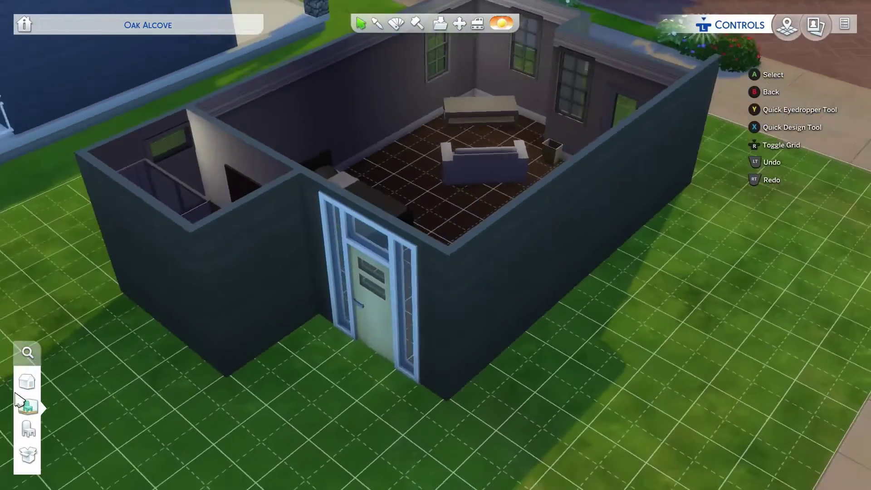
# - Place a Capistrano Round Column on the lawn in front of the front door
pyautogui.click(25, 385)
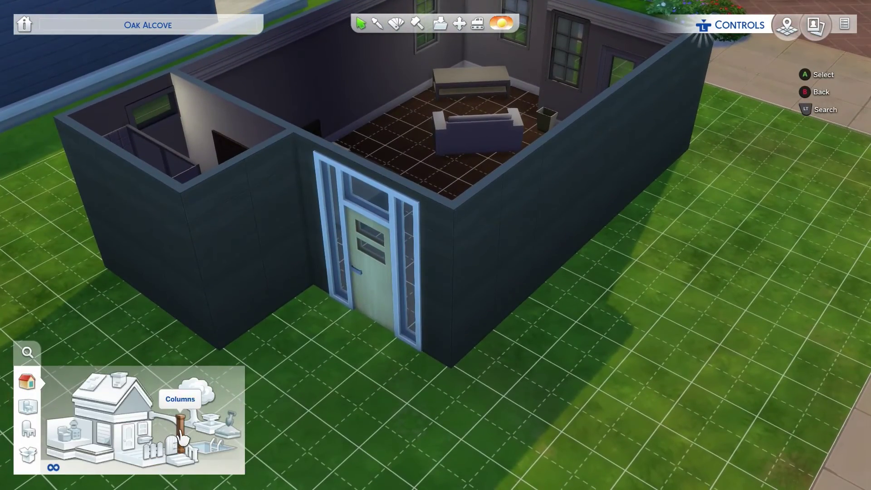
pyautogui.click(276, 394)
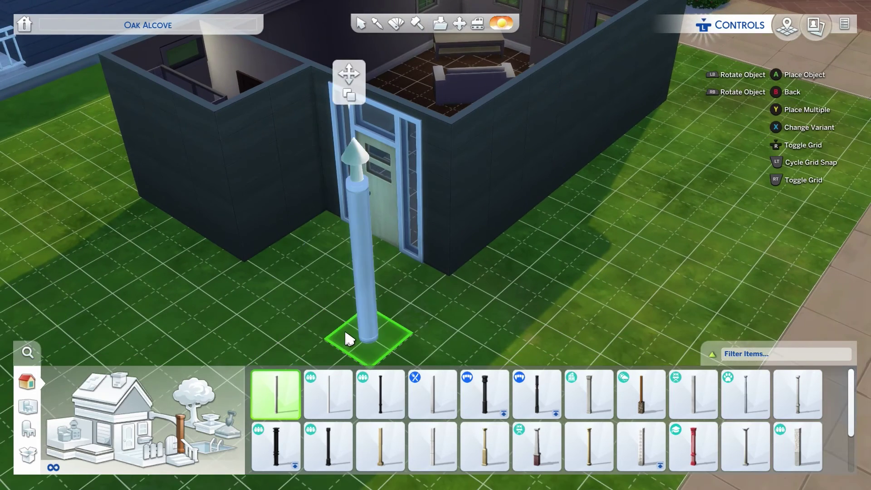
pyautogui.press('Escape')
# - Paint brown dirt ground paint in a path across the front lawn
pyautogui.click(227, 425)
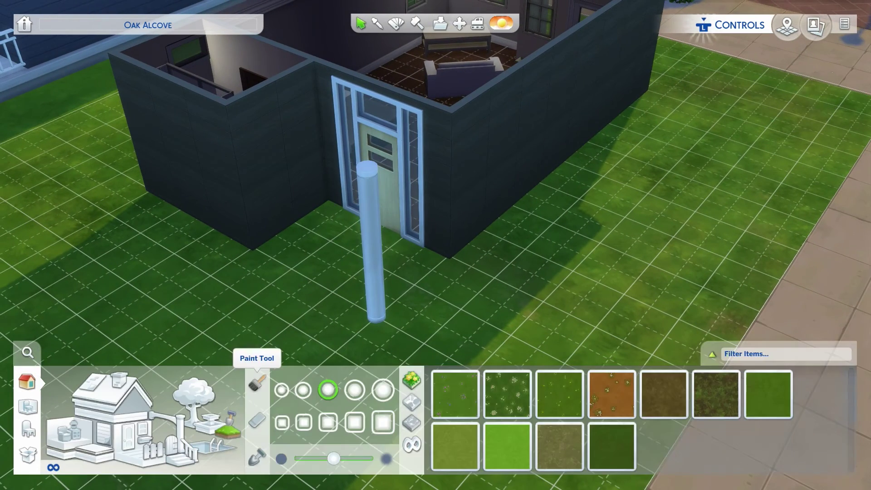
pyautogui.click(663, 394)
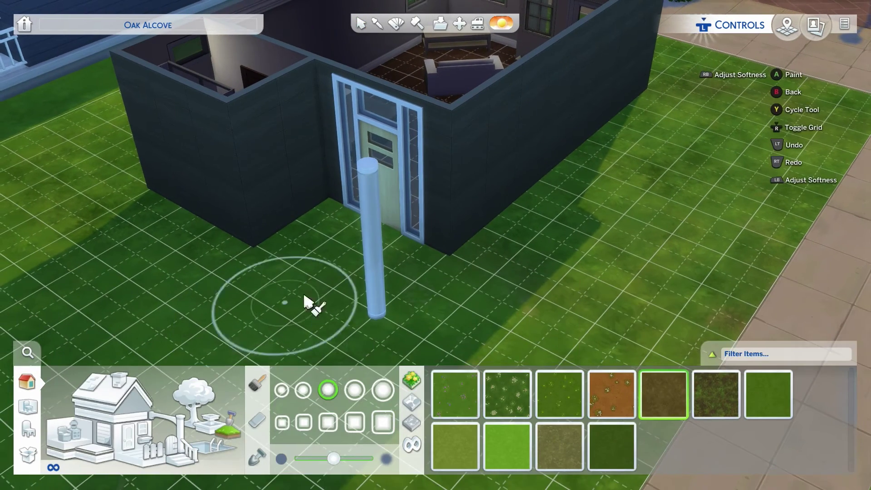
pyautogui.press('w')
pyautogui.press('q')
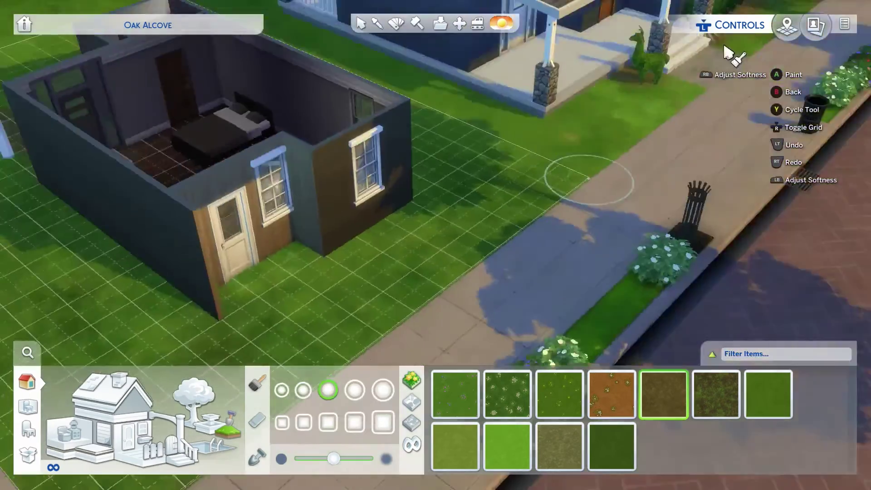
pyautogui.scroll(3, 127, 55)
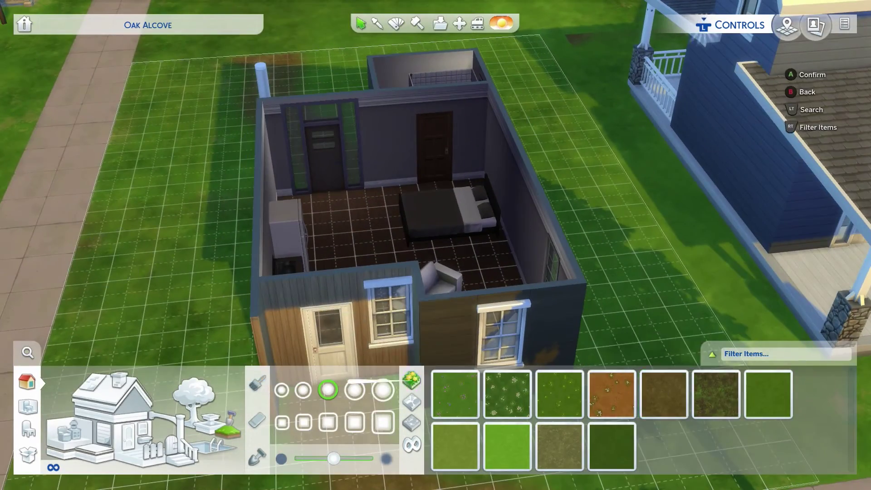
# - Exit terrain painting and lower the walls to view the interior
pyautogui.press('Escape')
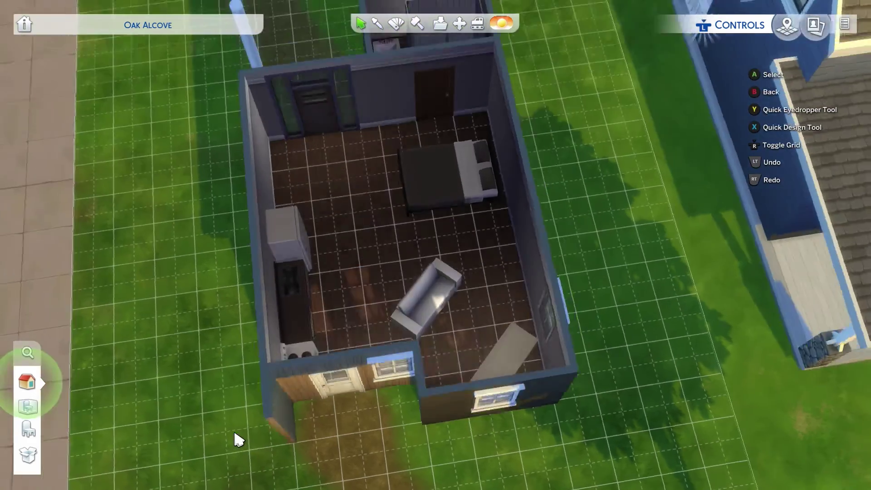
pyautogui.press('End')
pyautogui.scroll(2, 263, 418)
pyautogui.press('q')
pyautogui.scroll(3, 58, 414)
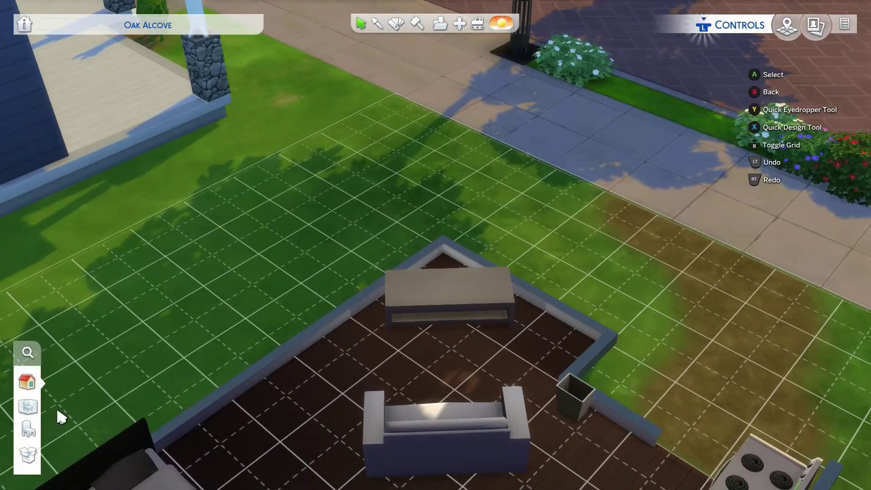